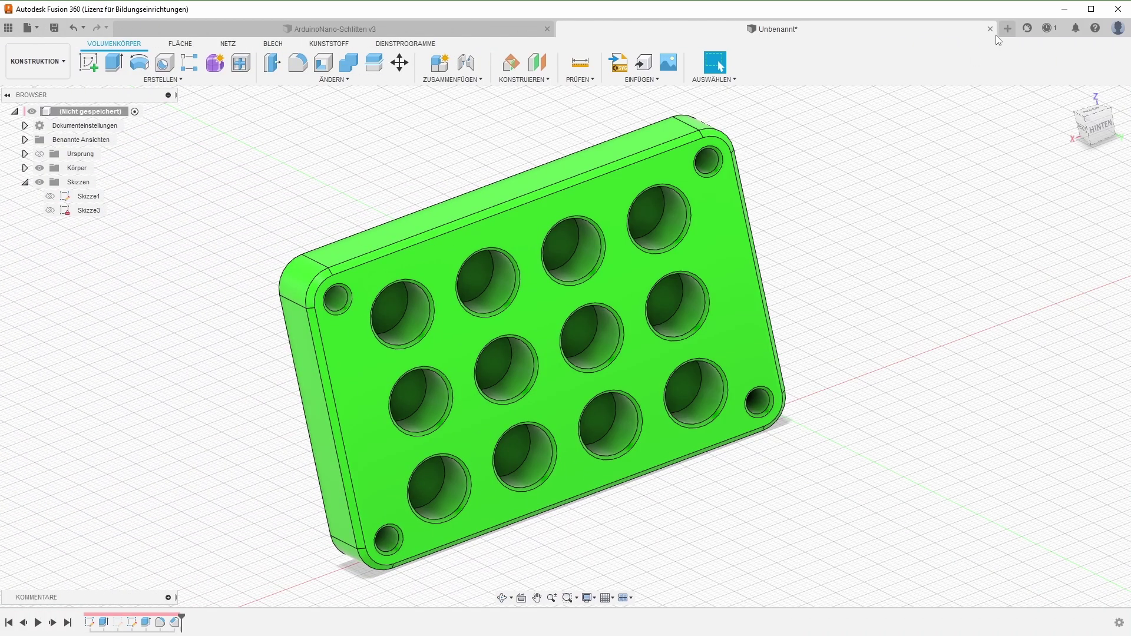
Open a new, empty untitled design alongside the finished plate document
click(1007, 29)
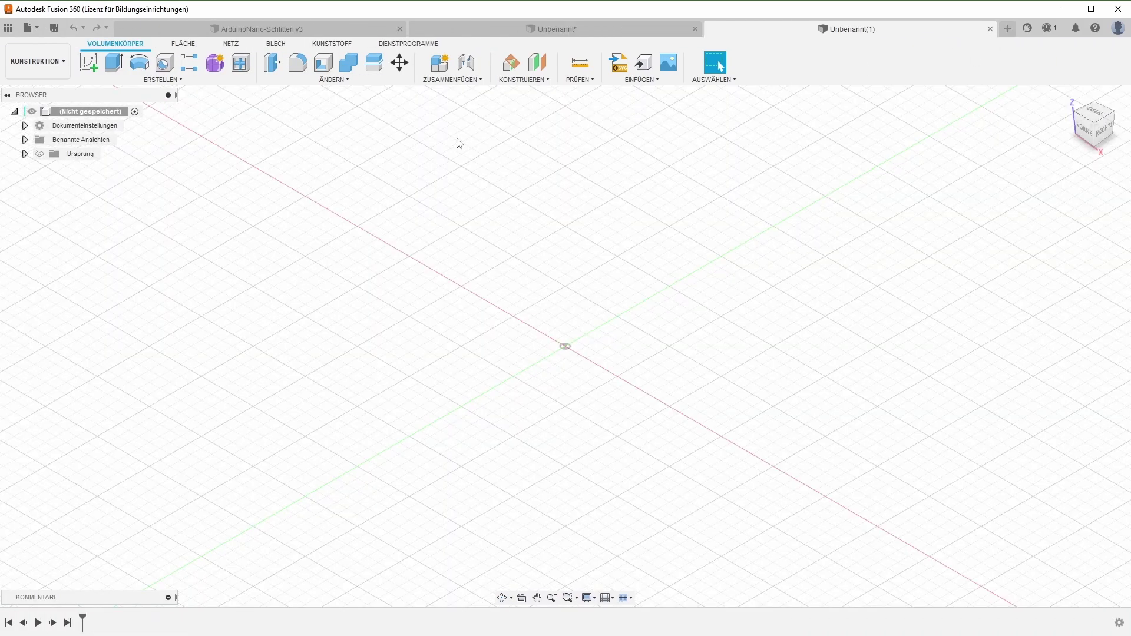
Sketch a 100 × 50 mm rectangle from the origin on the XY plane, plus a 10 mm circle
click(88, 61)
click(634, 357)
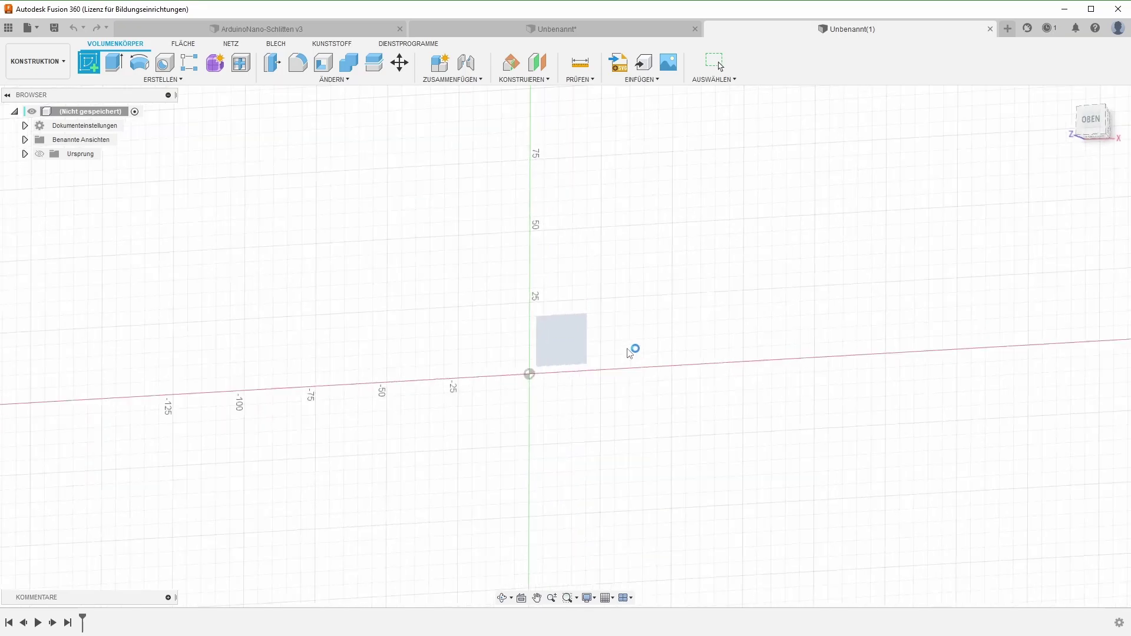
click(89, 62)
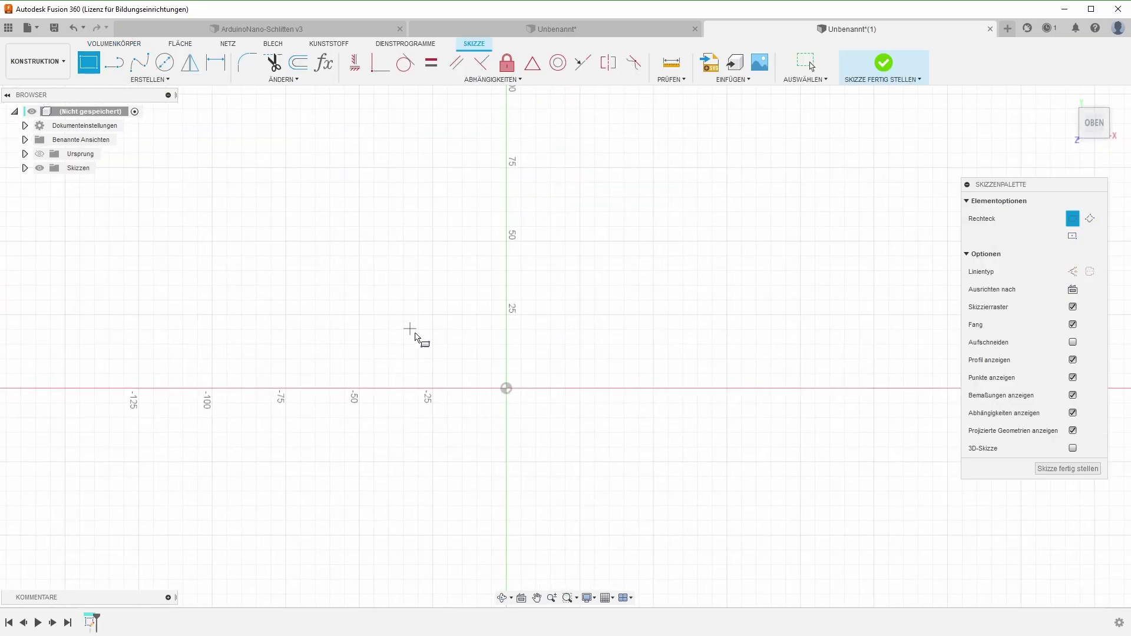
click(507, 389)
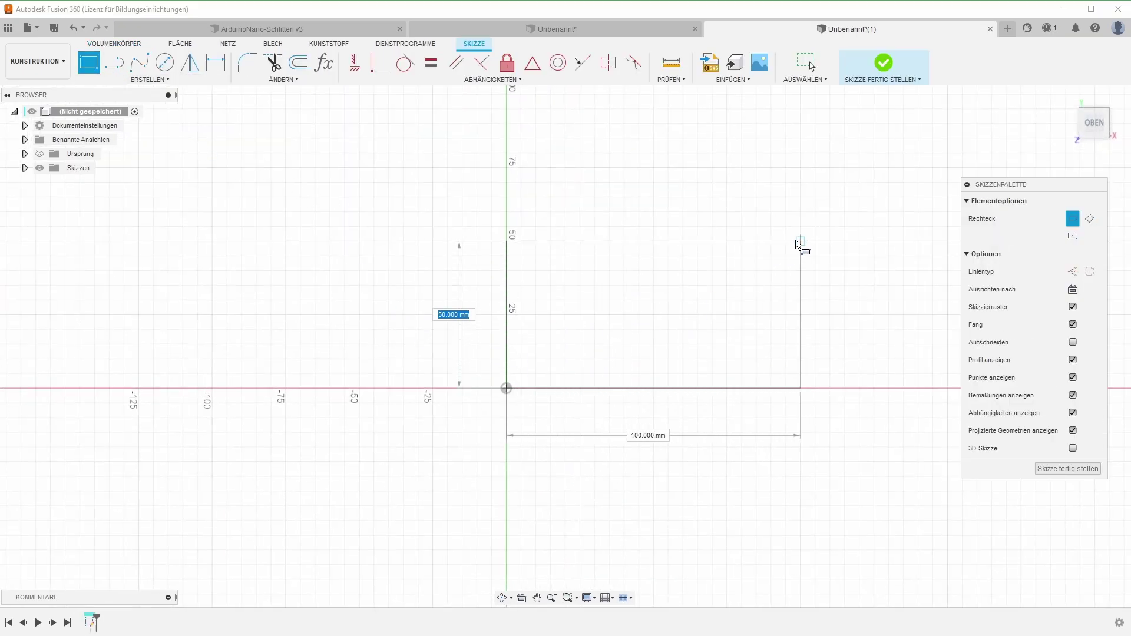
click(800, 241)
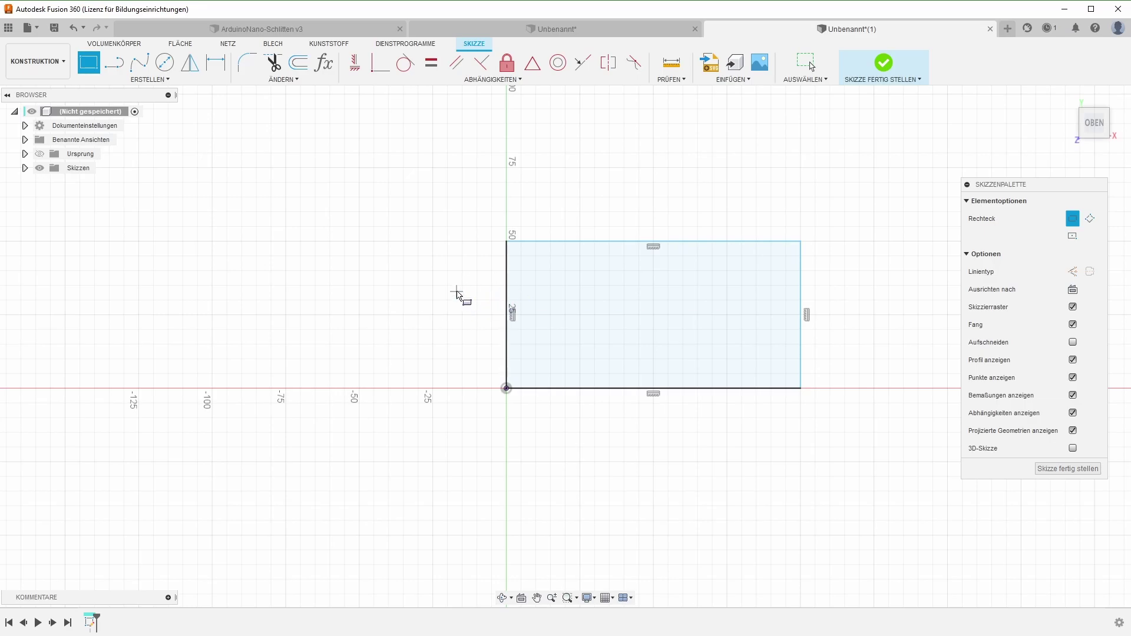
key(Escape)
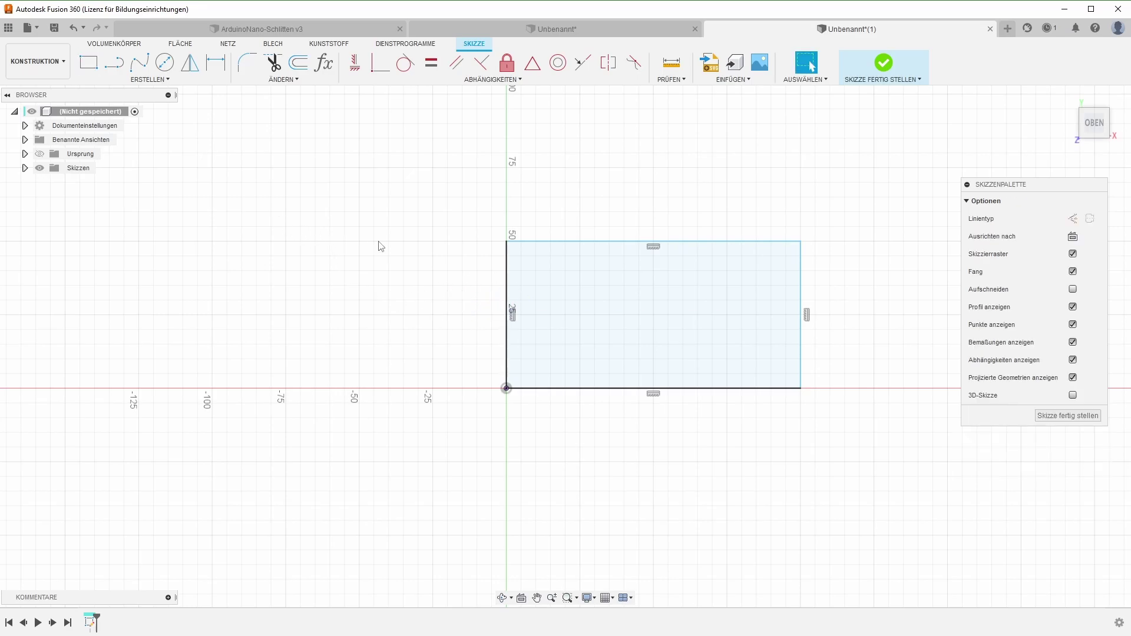
key(c)
click(549, 273)
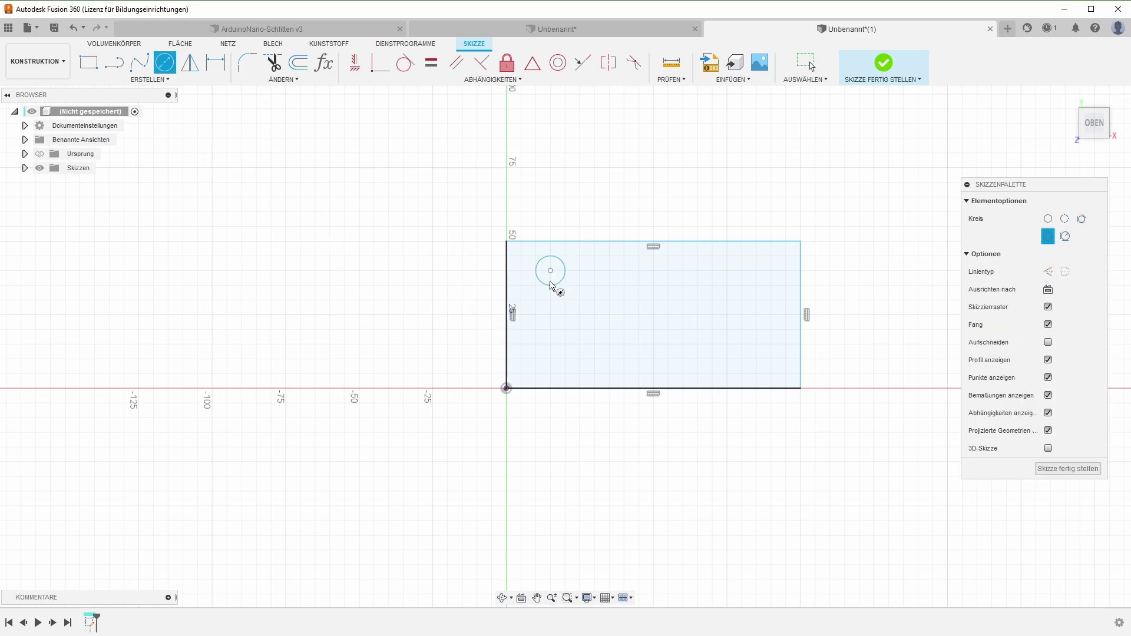
key(Escape)
Rectangular-pattern the circle into a 4×3 grid and finish the sketch
click(149, 79)
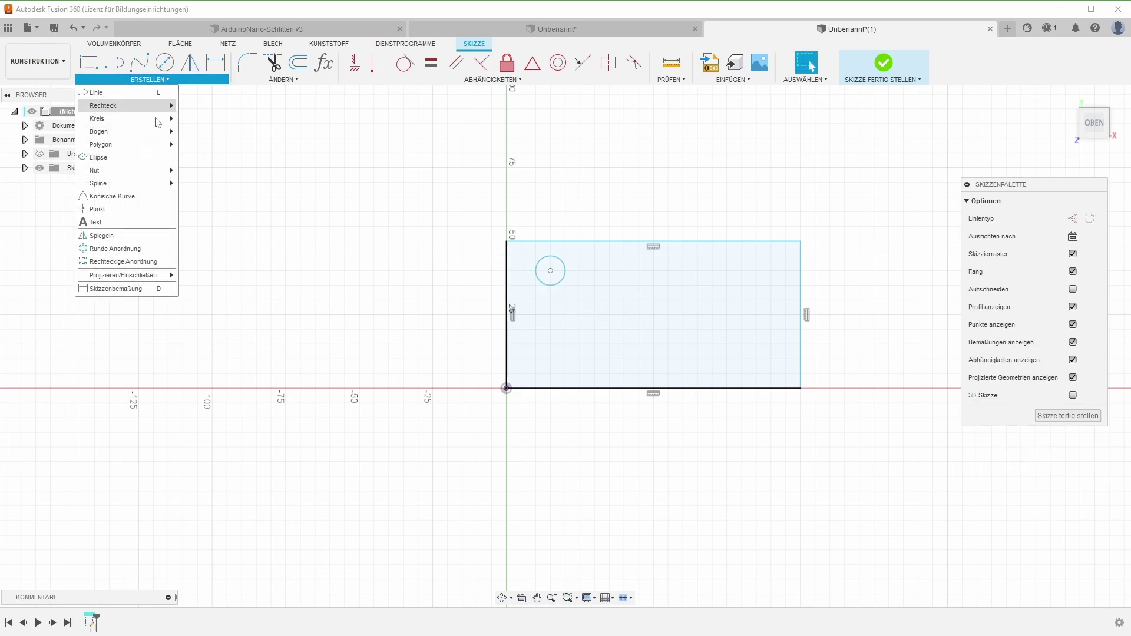
click(168, 261)
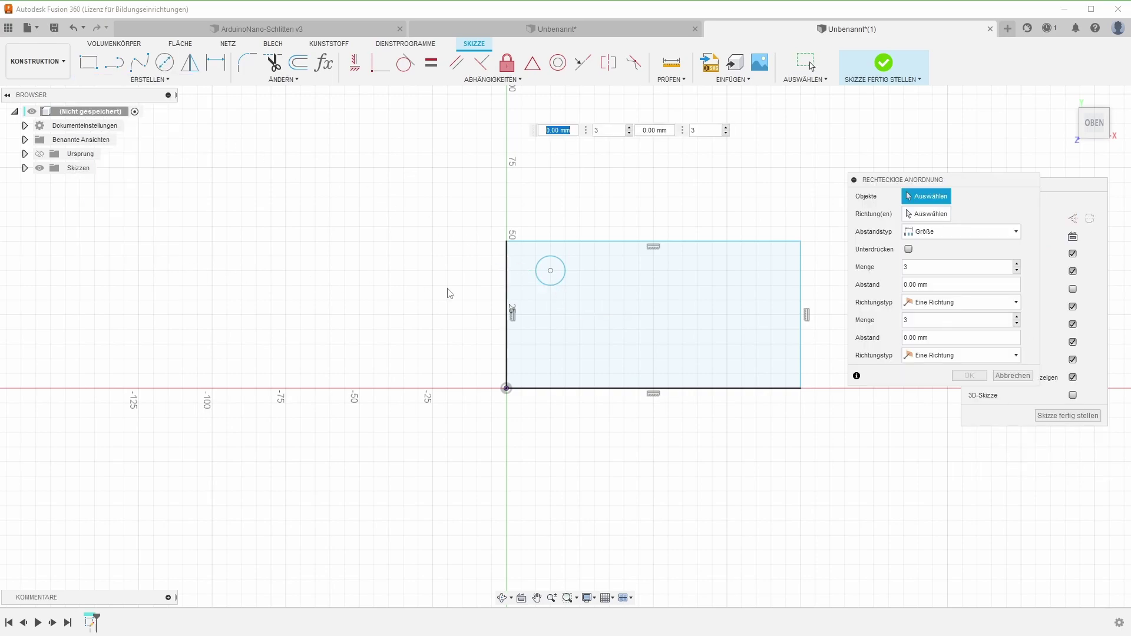
click(565, 272)
drag(567, 270, 772, 267)
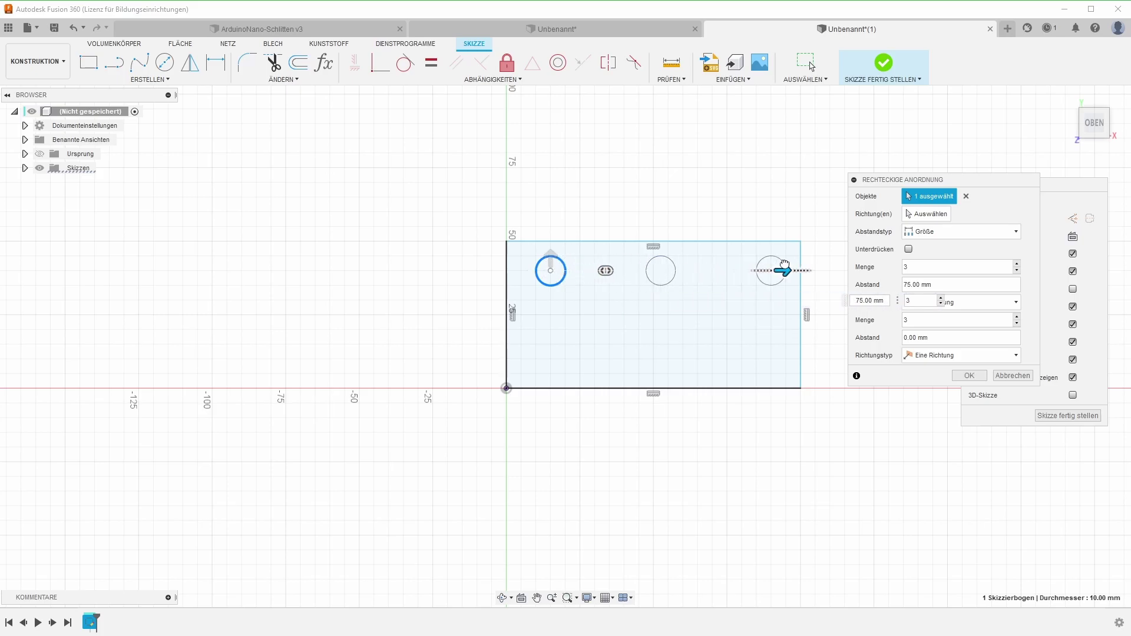
key(Tab)
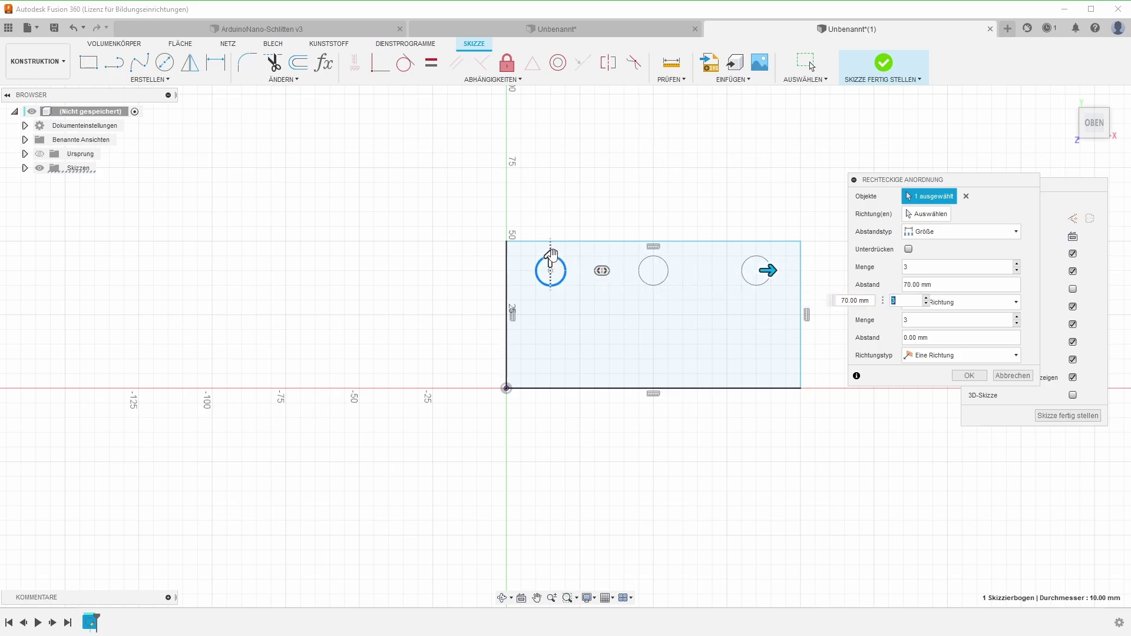
drag(551, 255, 551, 370)
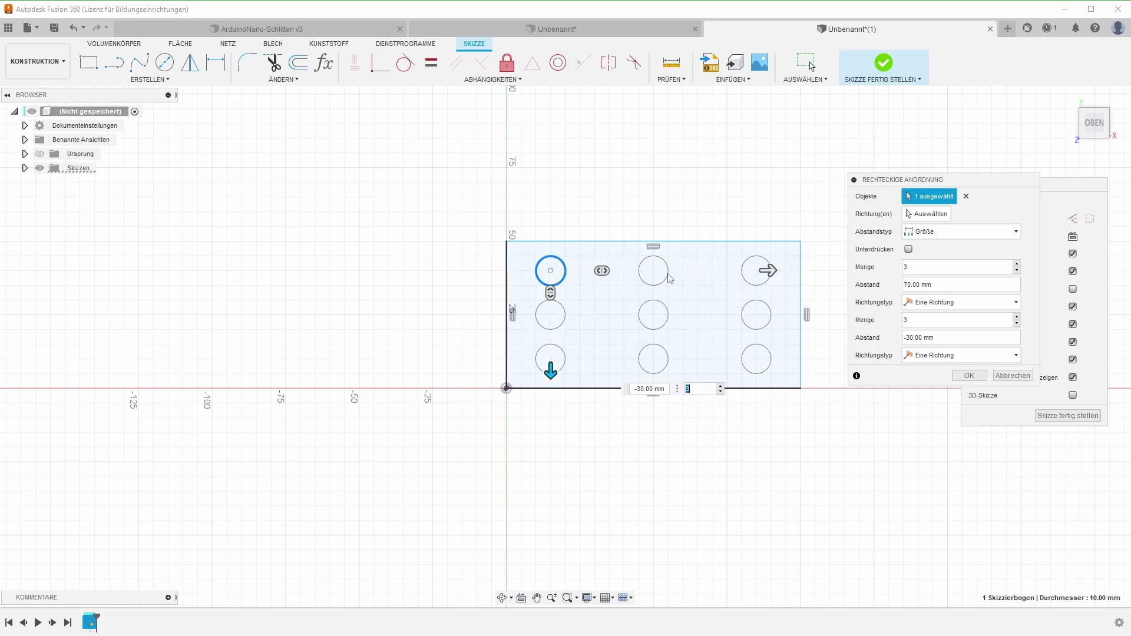
click(1016, 264)
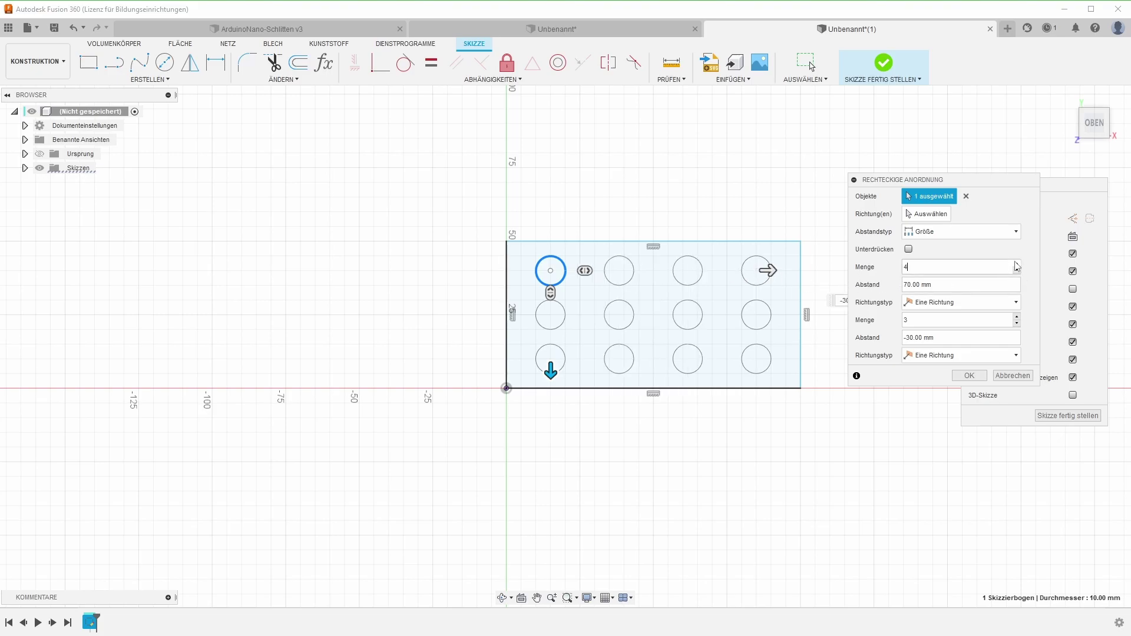
click(969, 375)
click(1068, 416)
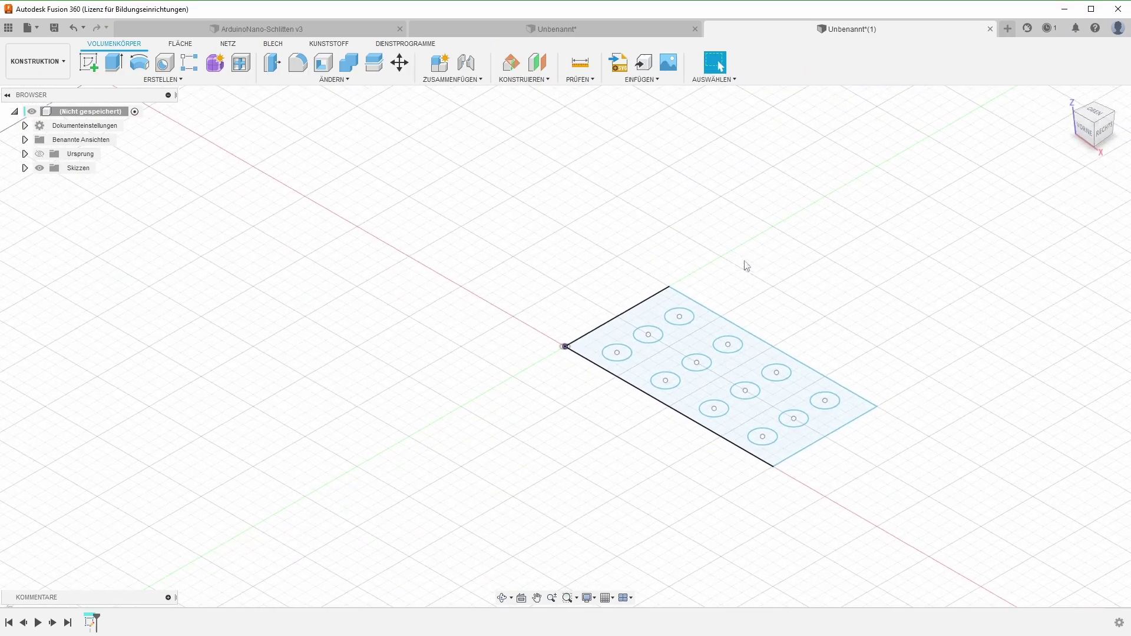
Extrude the plate profile around the circles 10 mm as a new body
click(113, 60)
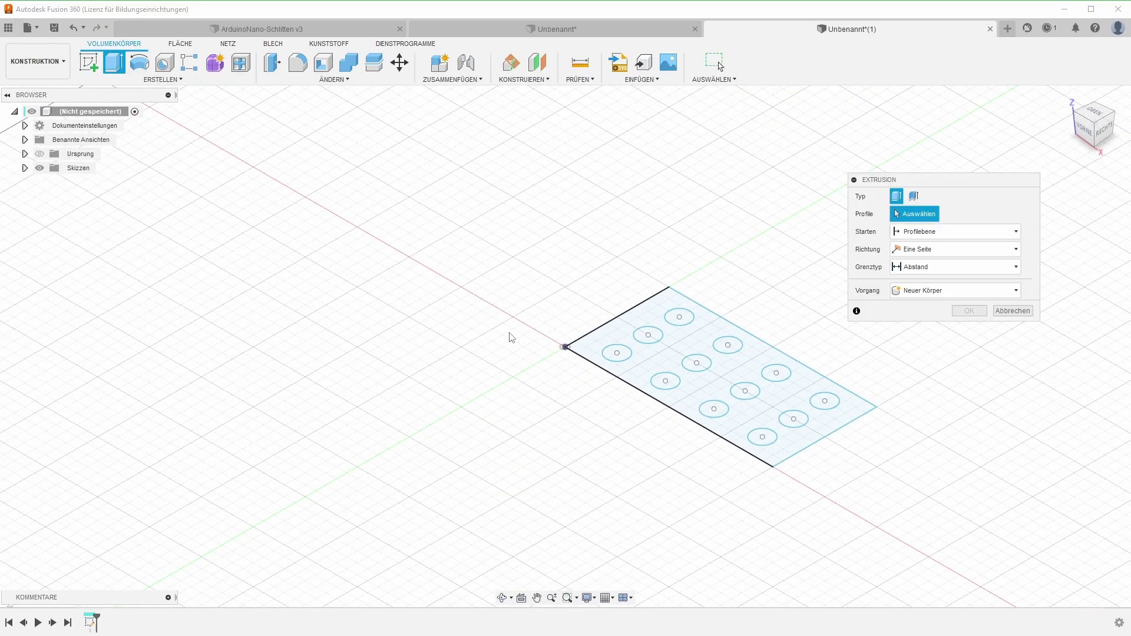
click(700, 360)
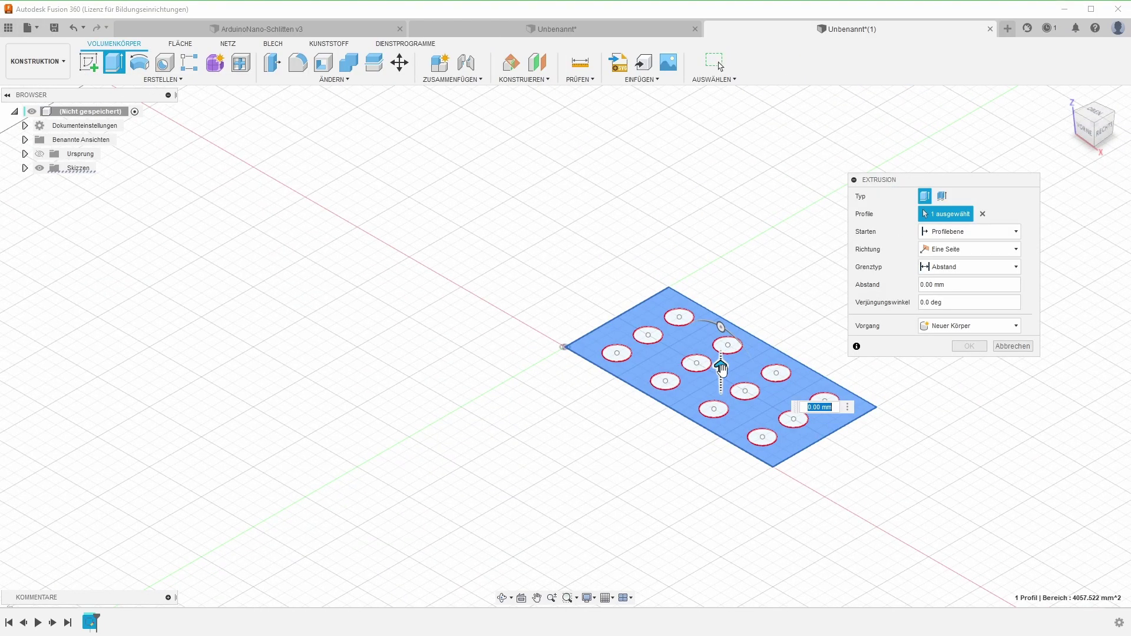
drag(720, 367, 720, 344)
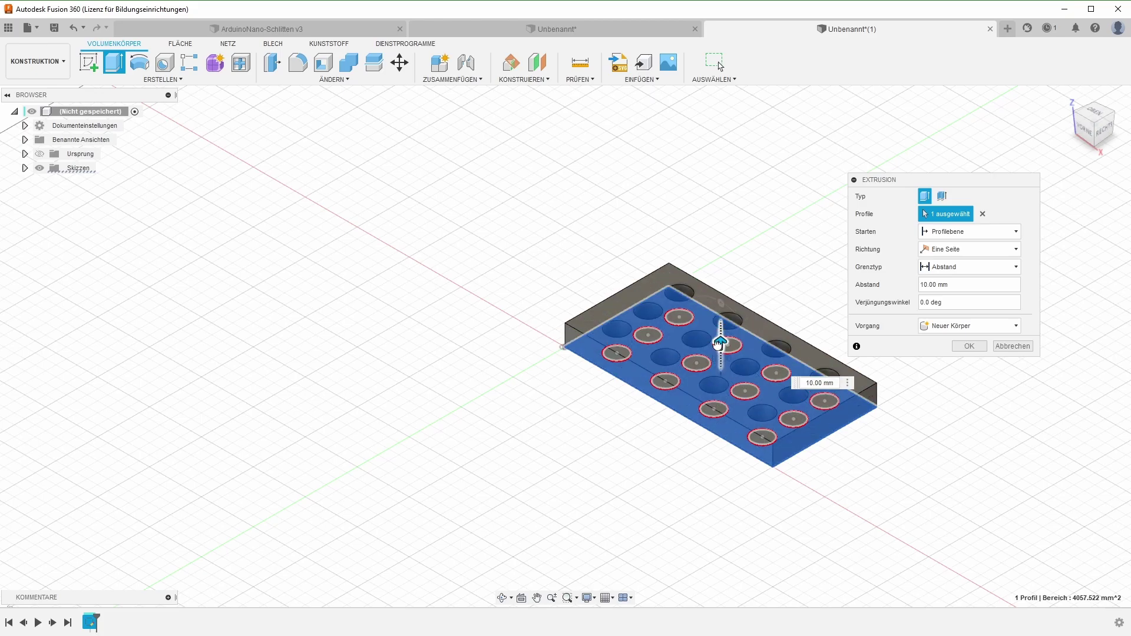
click(966, 346)
mouse_move(941, 341)
shift+middle_down()
mouse_move(588, 274)
mouse_move(753, 368)
shift+middle_up()
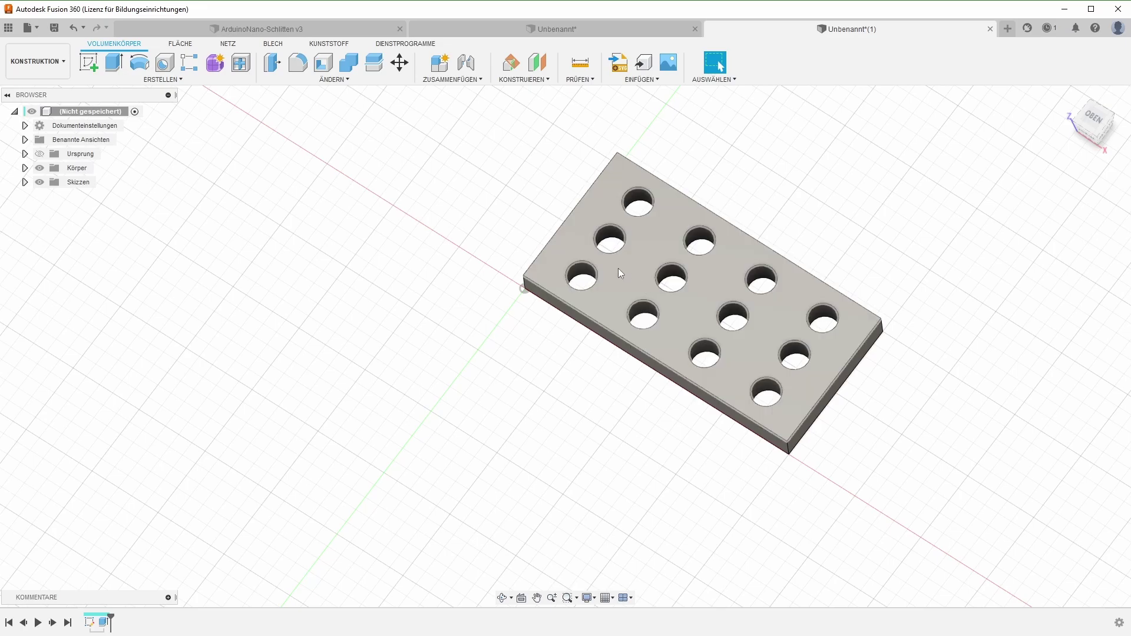
Apply the ABS (Grün) appearance to the plate and turn the view to its underside
key(a)
drag(992, 417, 842, 377)
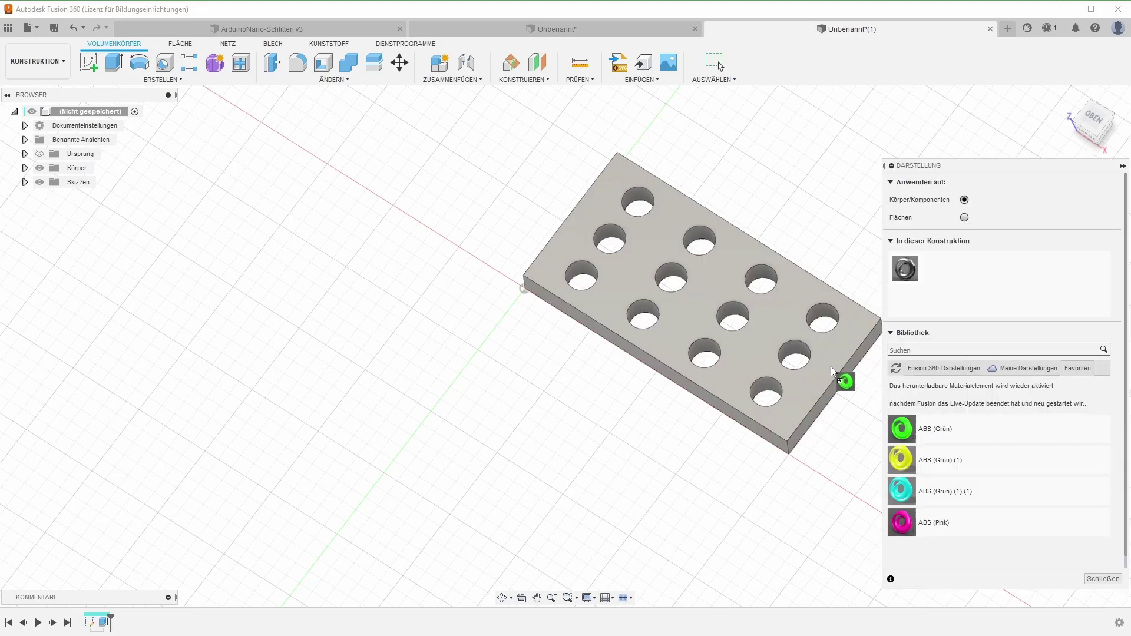
click(1104, 579)
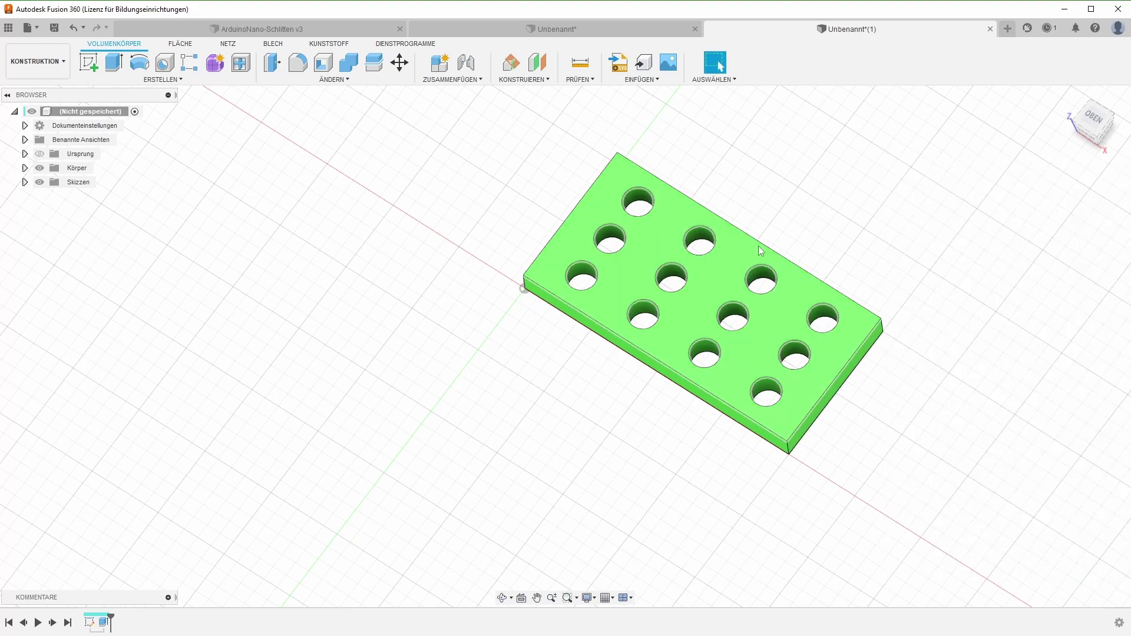
mouse_move(758, 245)
shift+middle_down()
mouse_move(634, 216)
mouse_move(651, 253)
shift+middle_up()
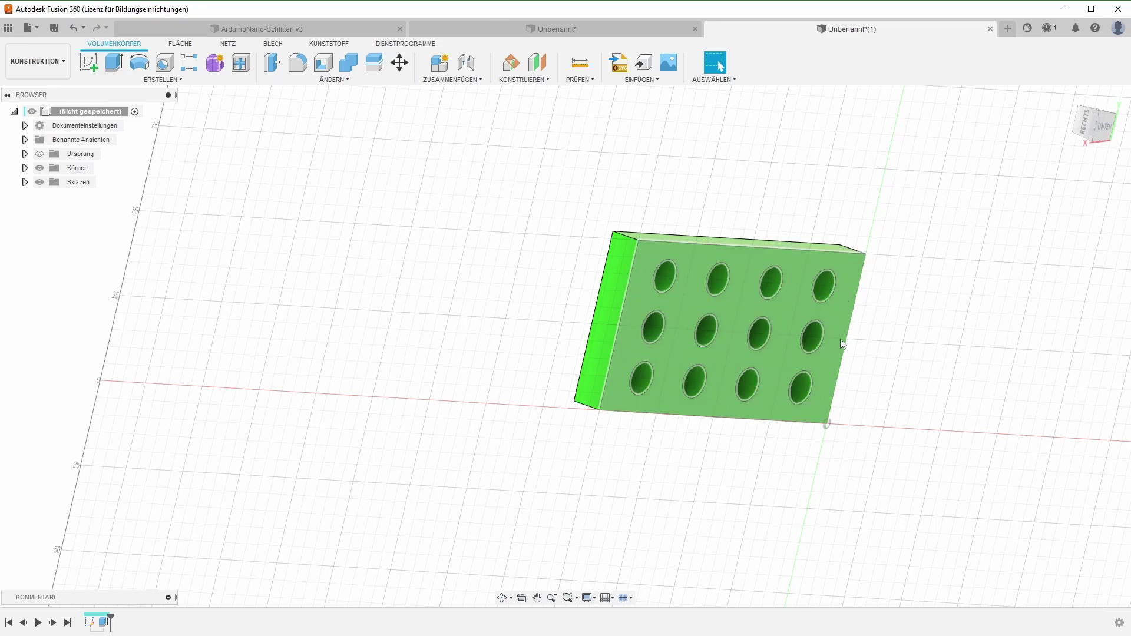
middle_drag(637, 264, 636, 282)
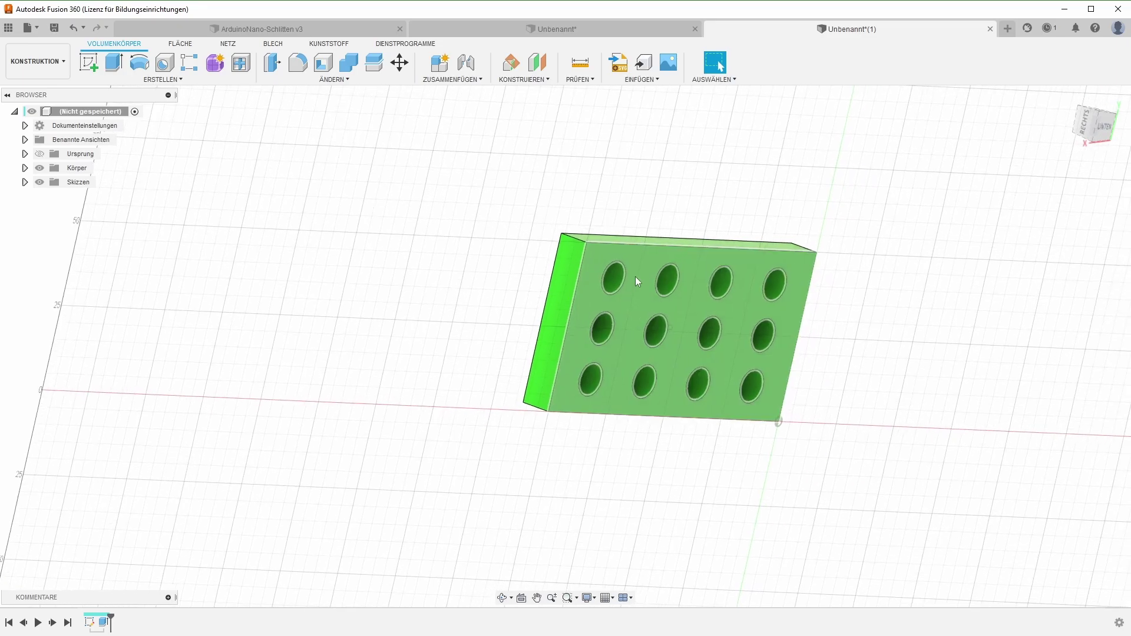
click(88, 62)
Create a sketch on the plate's face and project its top edge
click(597, 261)
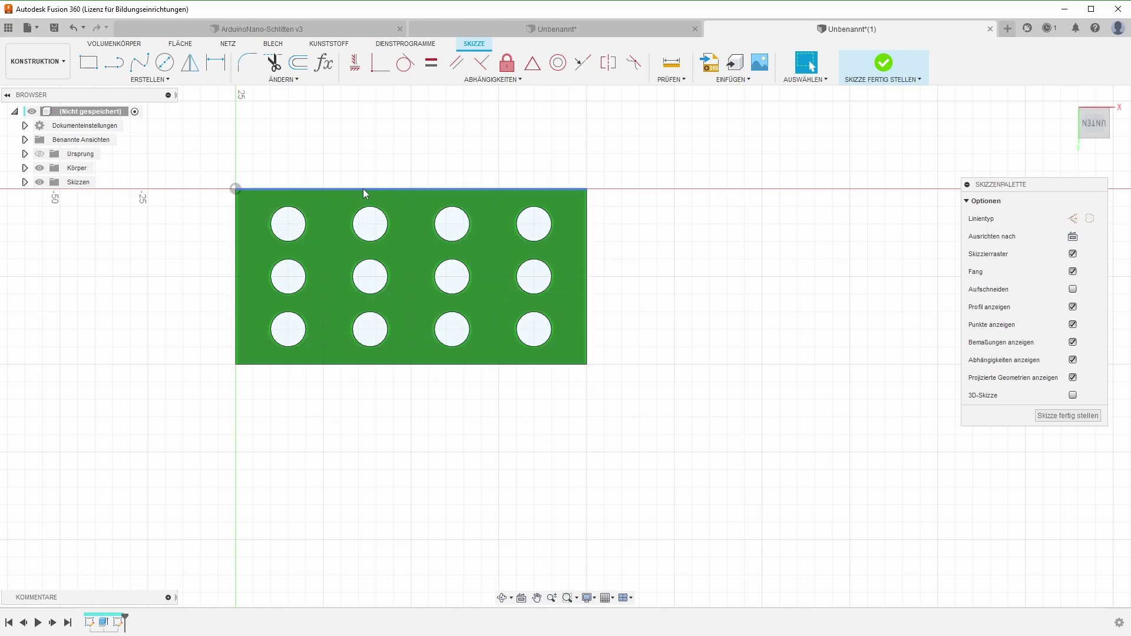
click(362, 189)
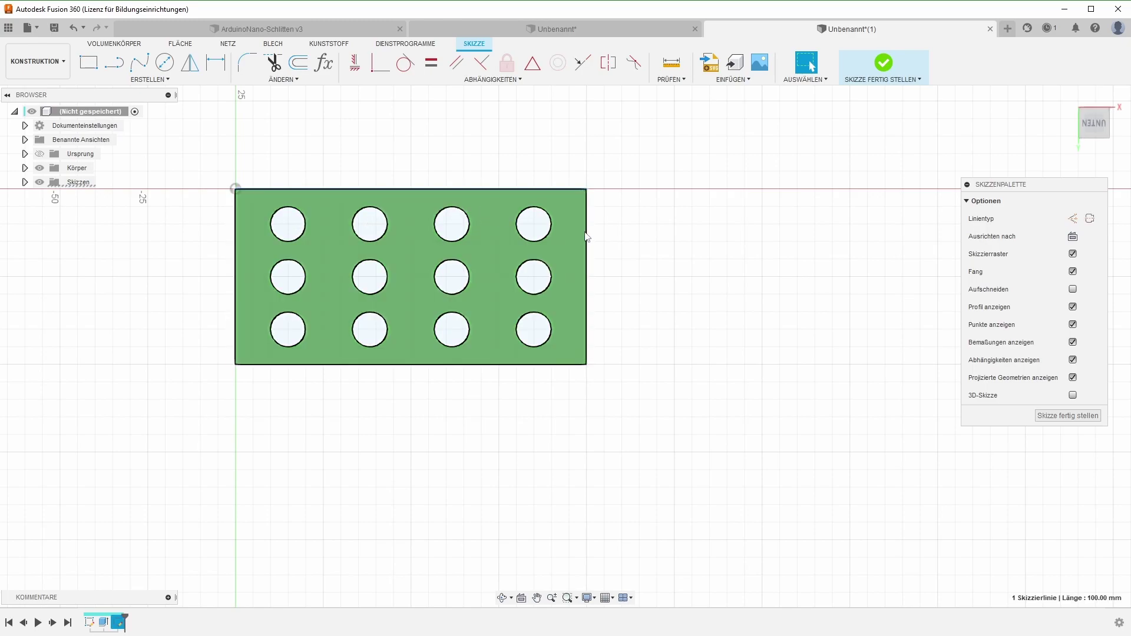
key(p)
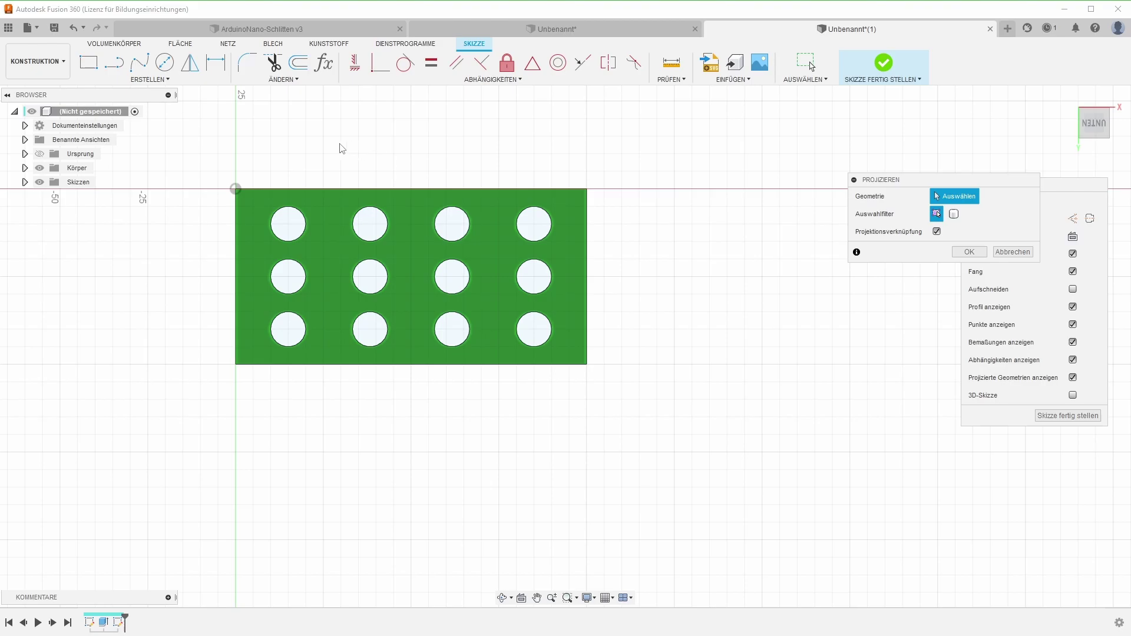
drag(936, 185, 693, 146)
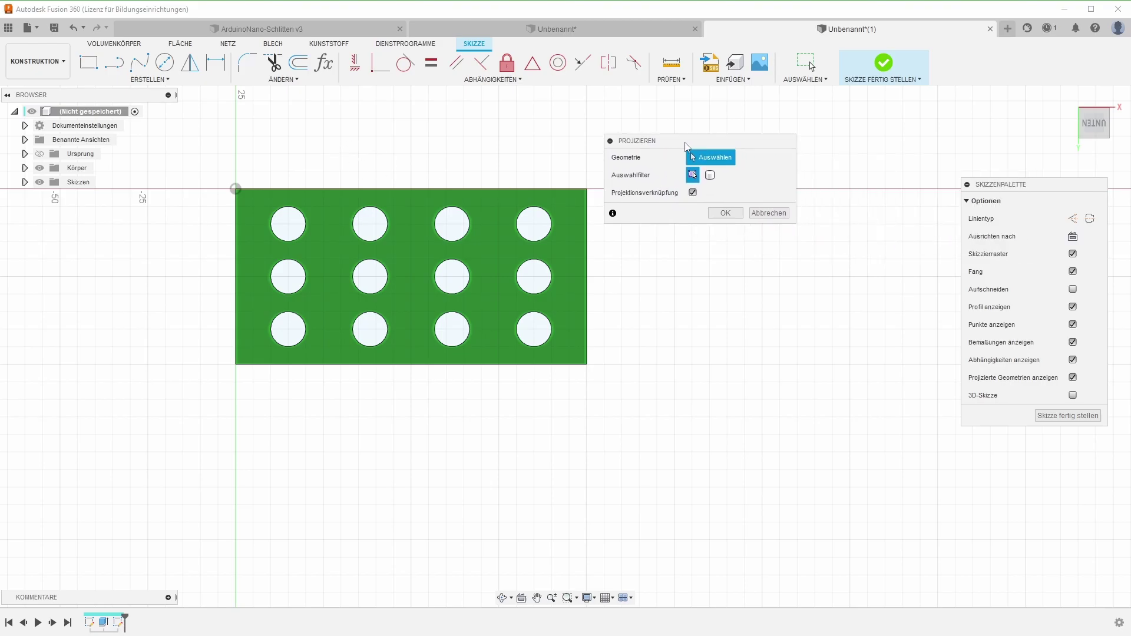
click(525, 189)
Project the remaining outer edges, fixing the selection to four, and hide the plate body
click(588, 239)
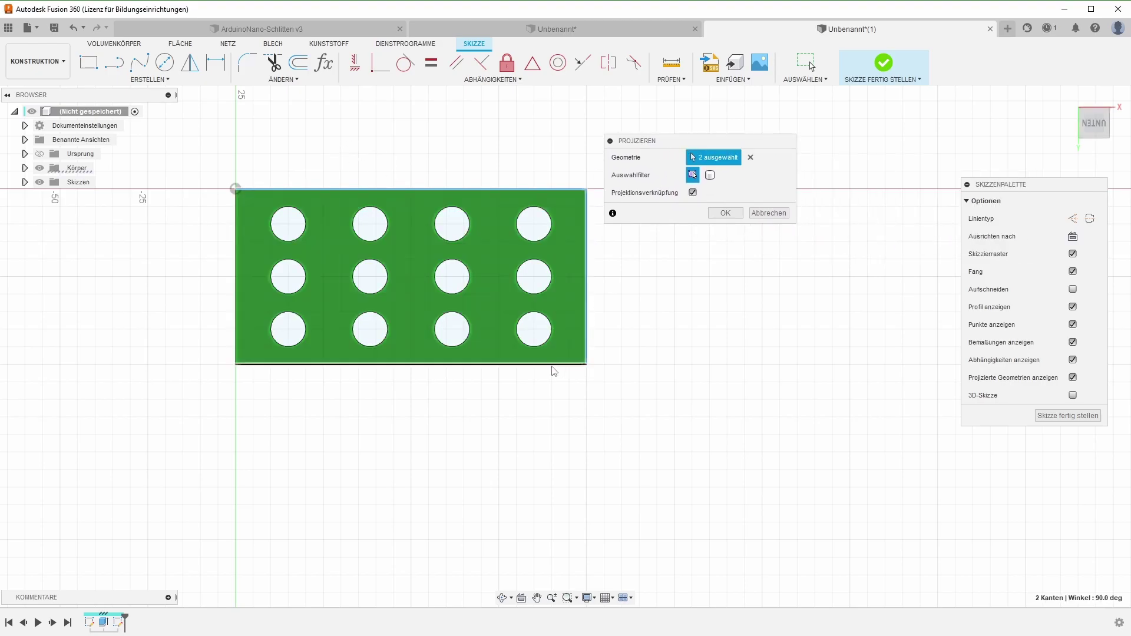
click(560, 364)
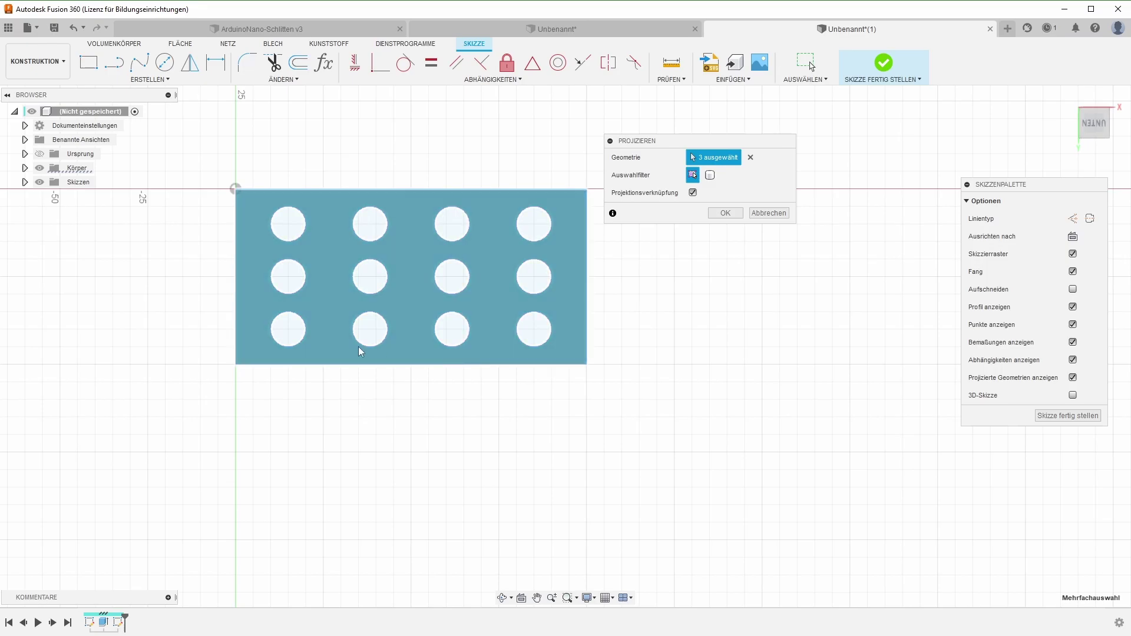
click(242, 331)
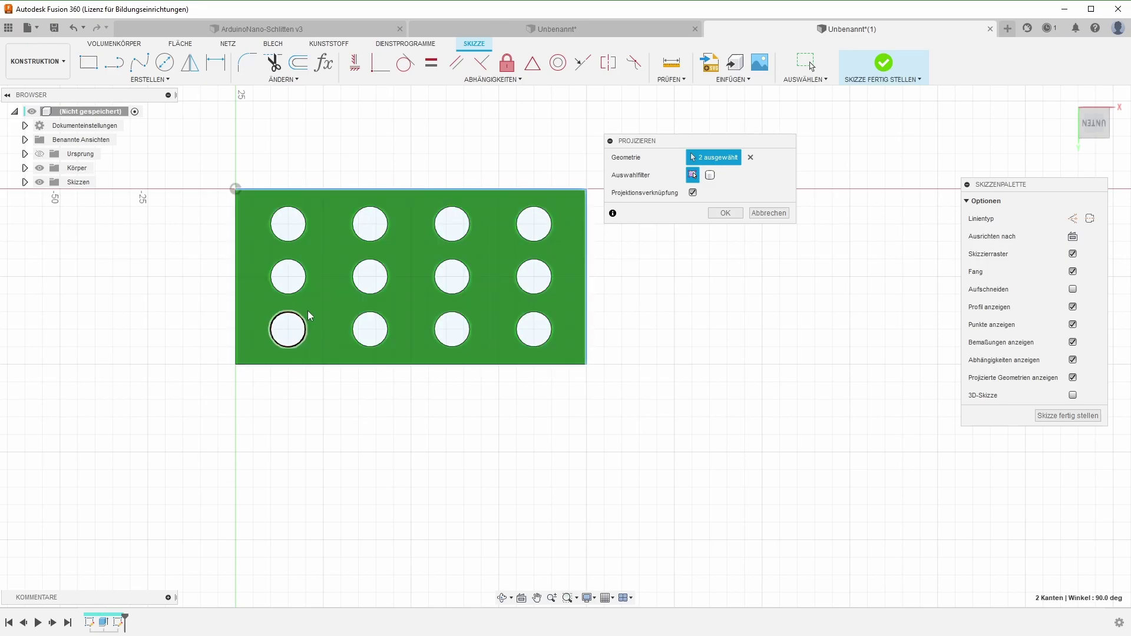
click(551, 189)
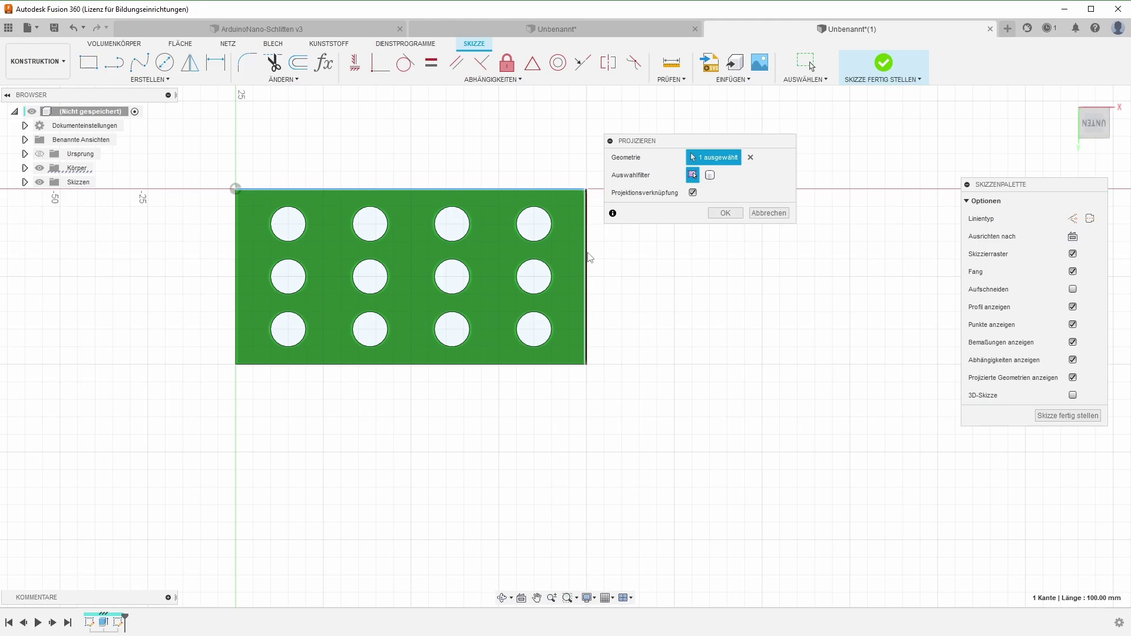
click(510, 365)
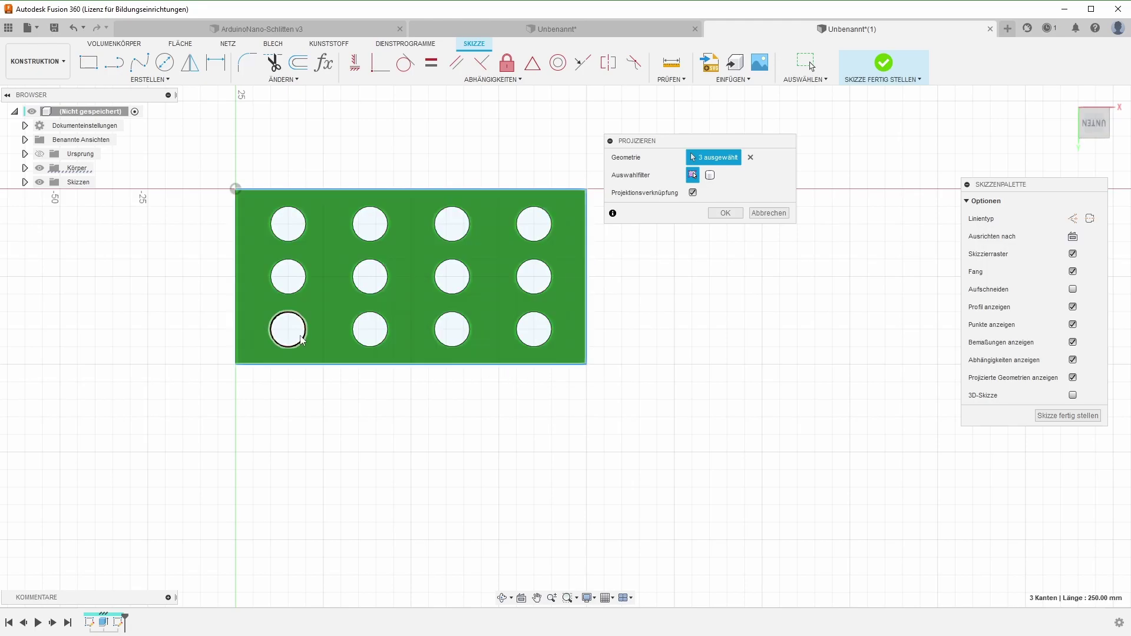
click(236, 345)
click(586, 271)
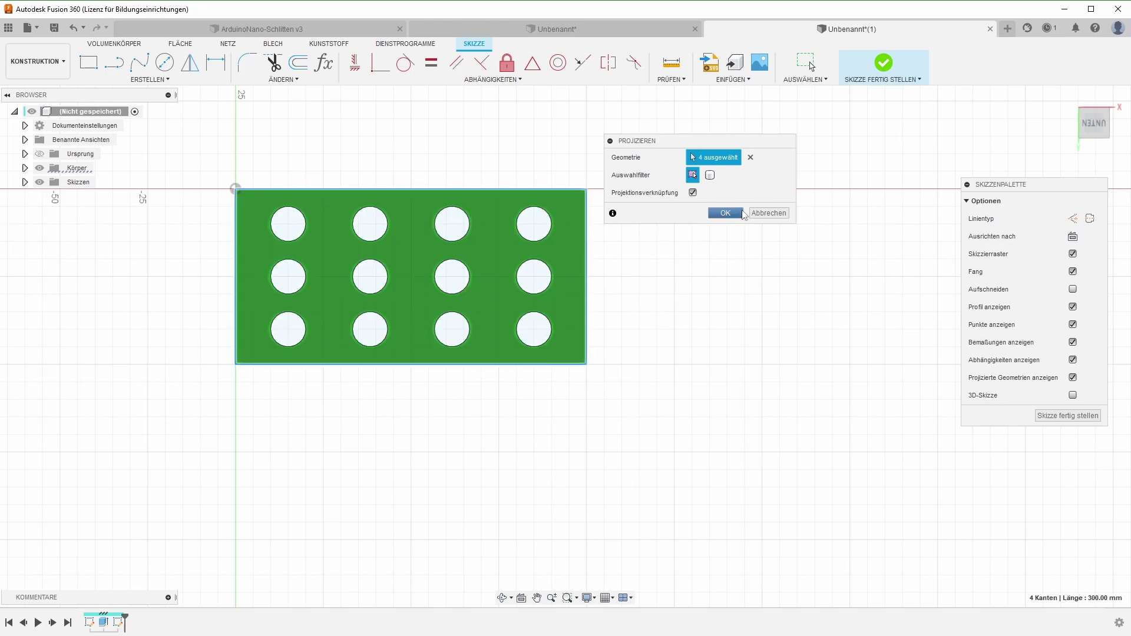
click(725, 213)
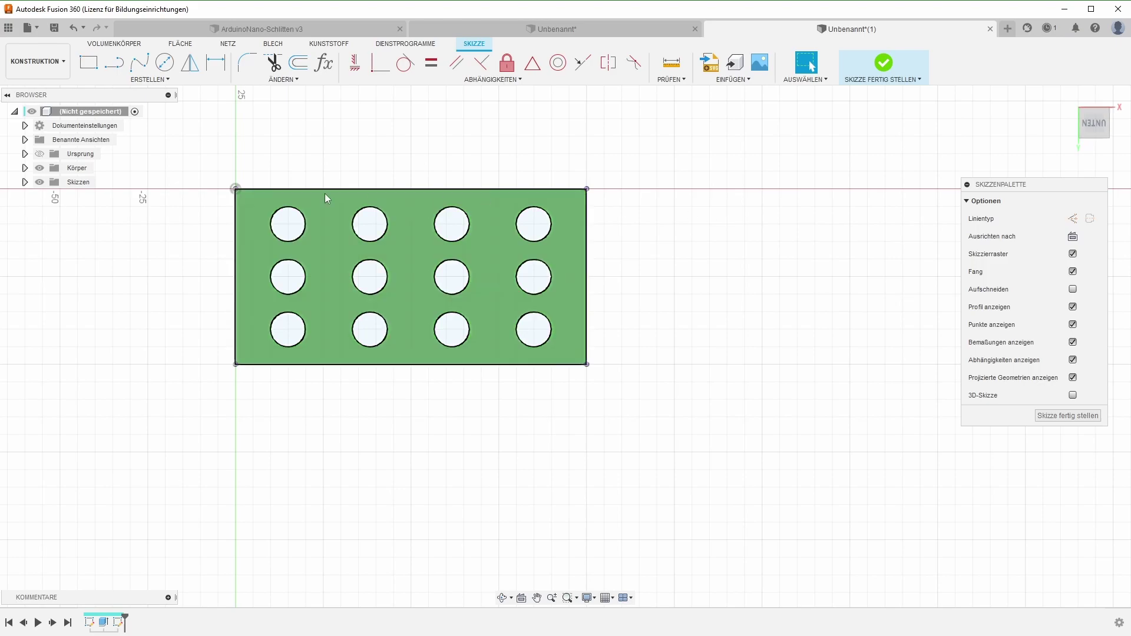
click(40, 168)
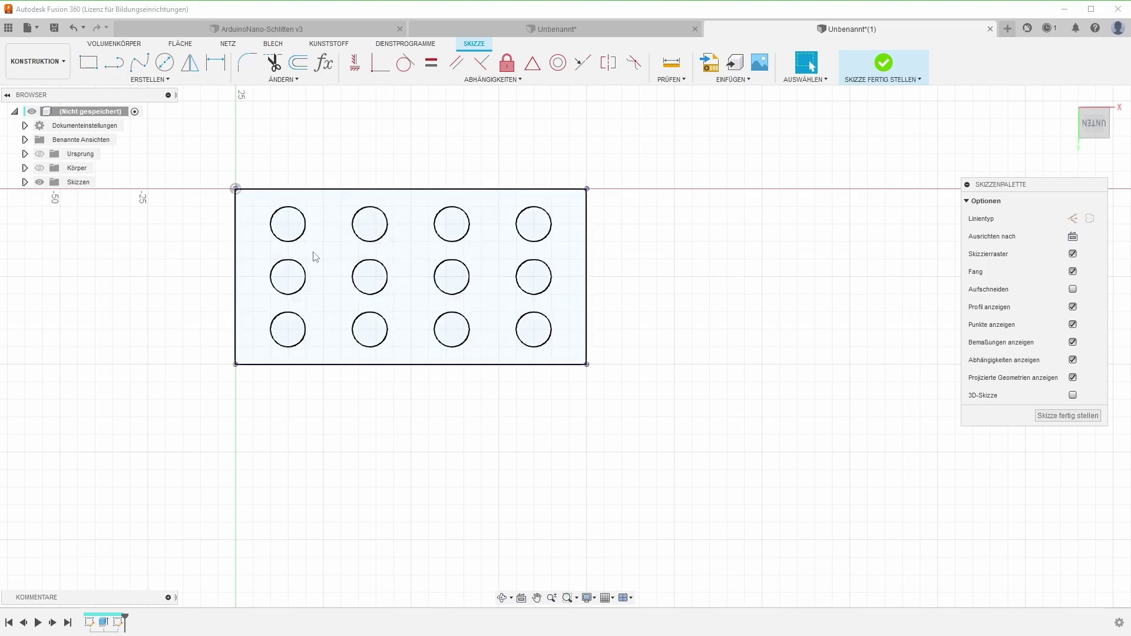
Finish the sketch, show the body, and set up a 10 mm Verbinden extrusion of the face
click(1052, 415)
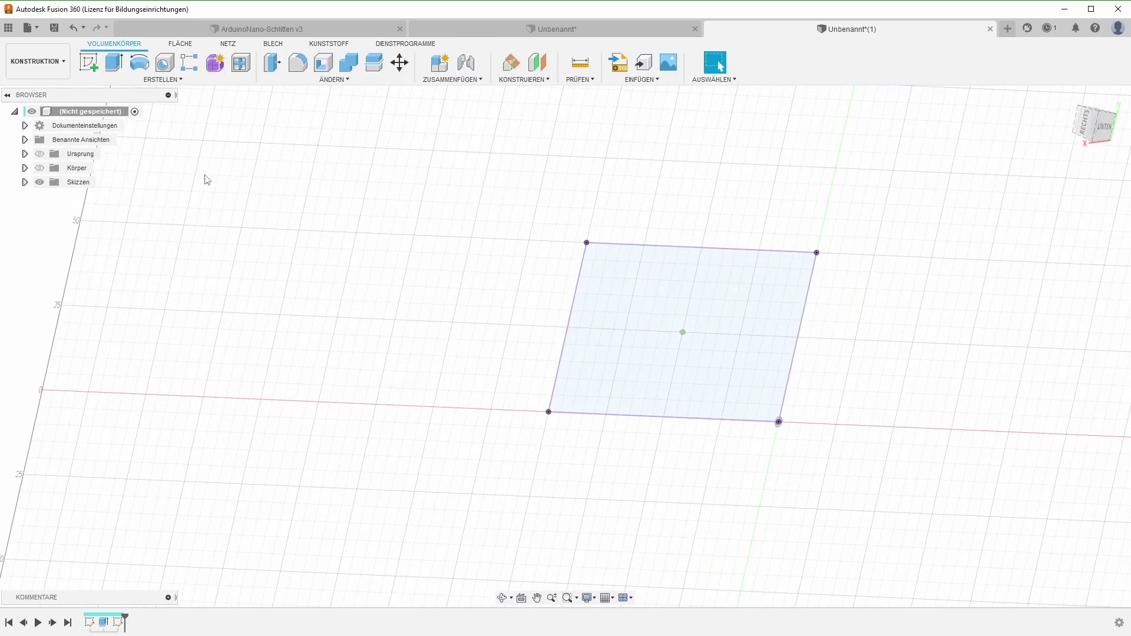
click(40, 168)
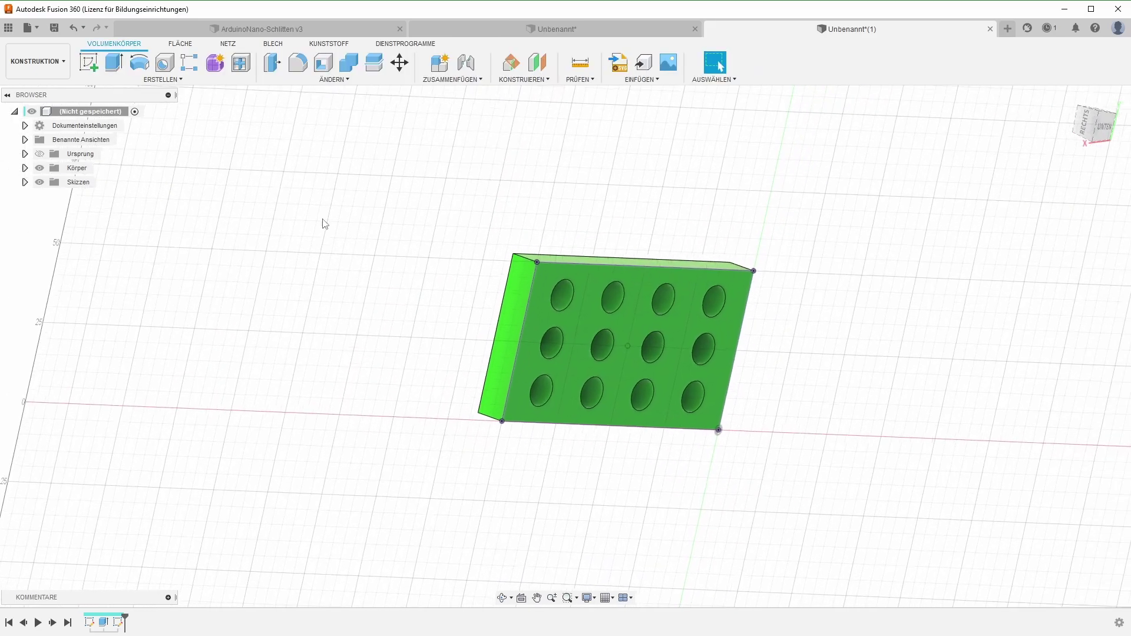
click(113, 62)
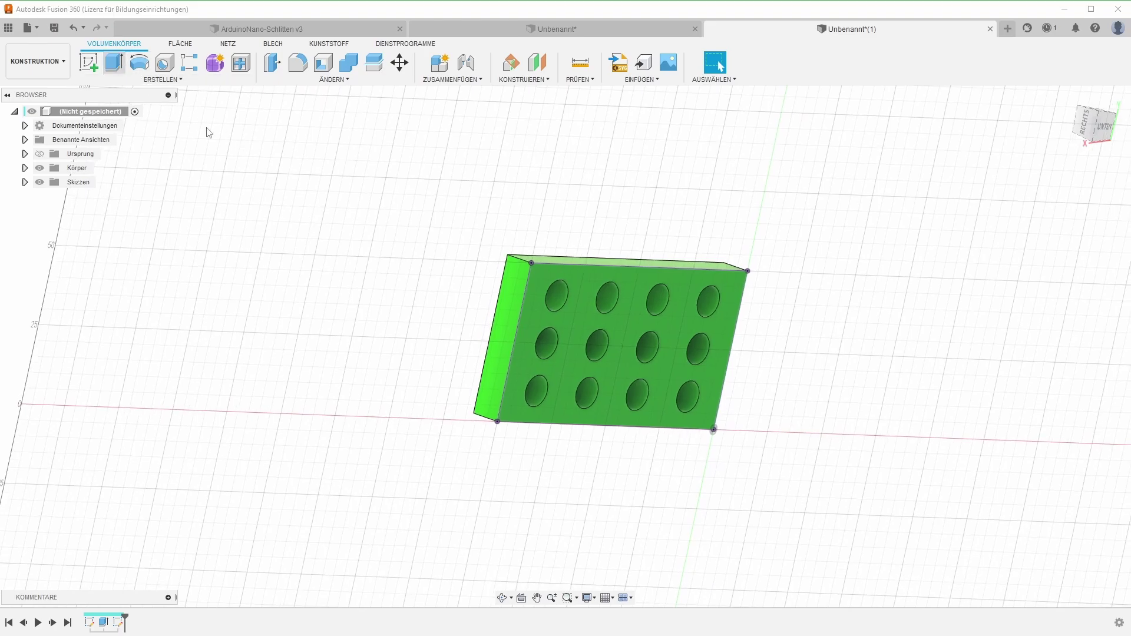
click(543, 285)
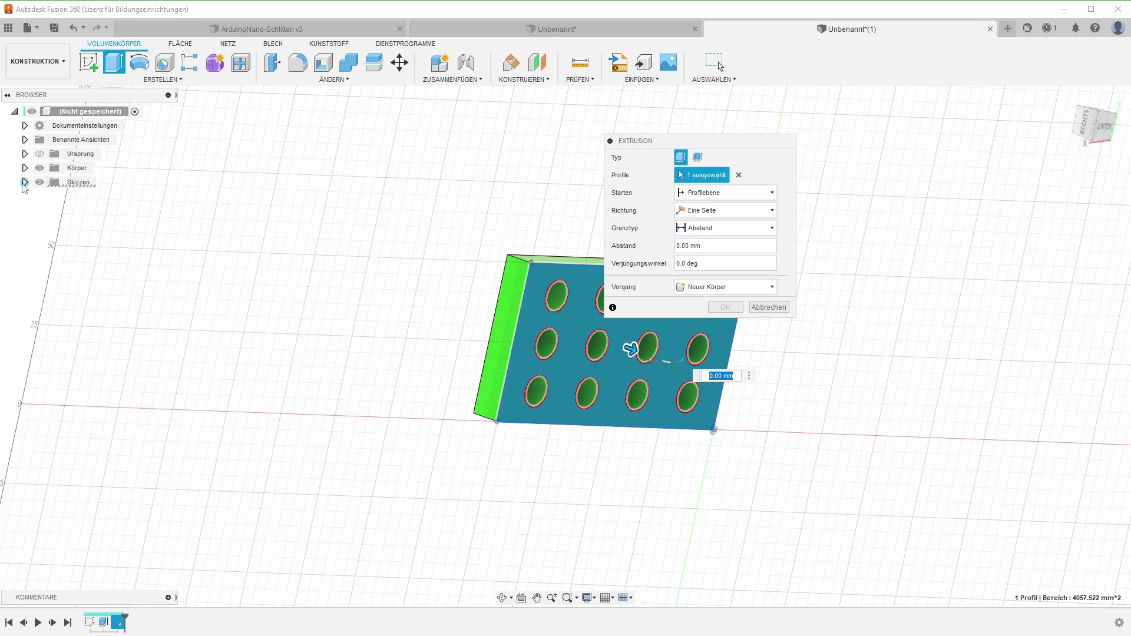
click(25, 182)
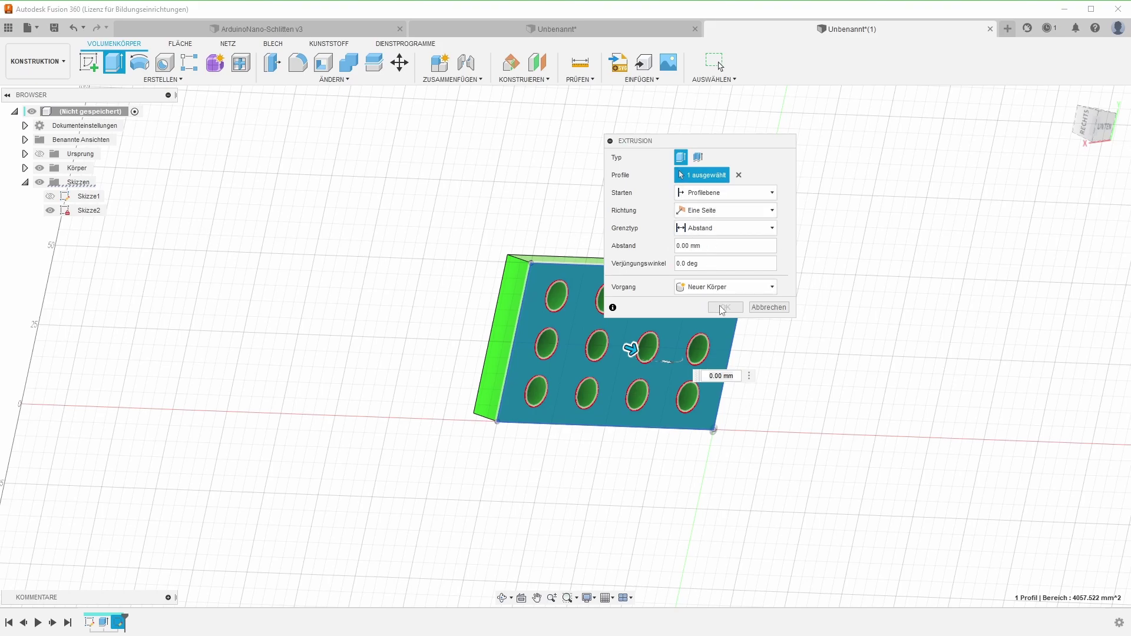
shift+middle_drag(723, 310, 495, 331)
drag(510, 333, 535, 340)
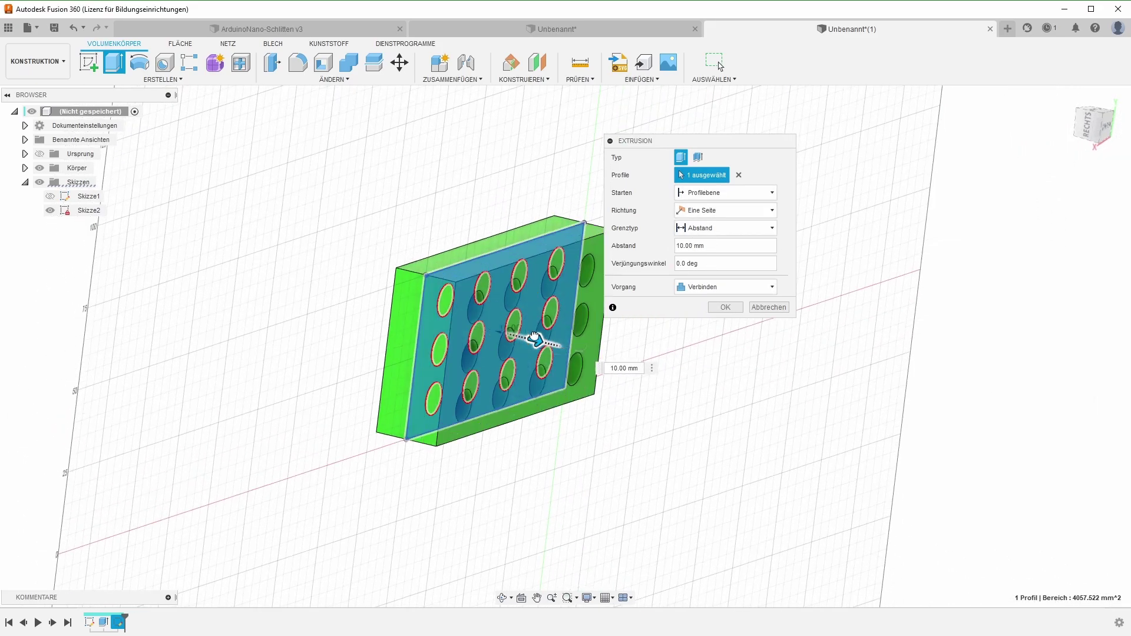
Confirm the 10 mm join extrusion and orbit to inspect the block from underneath
click(714, 309)
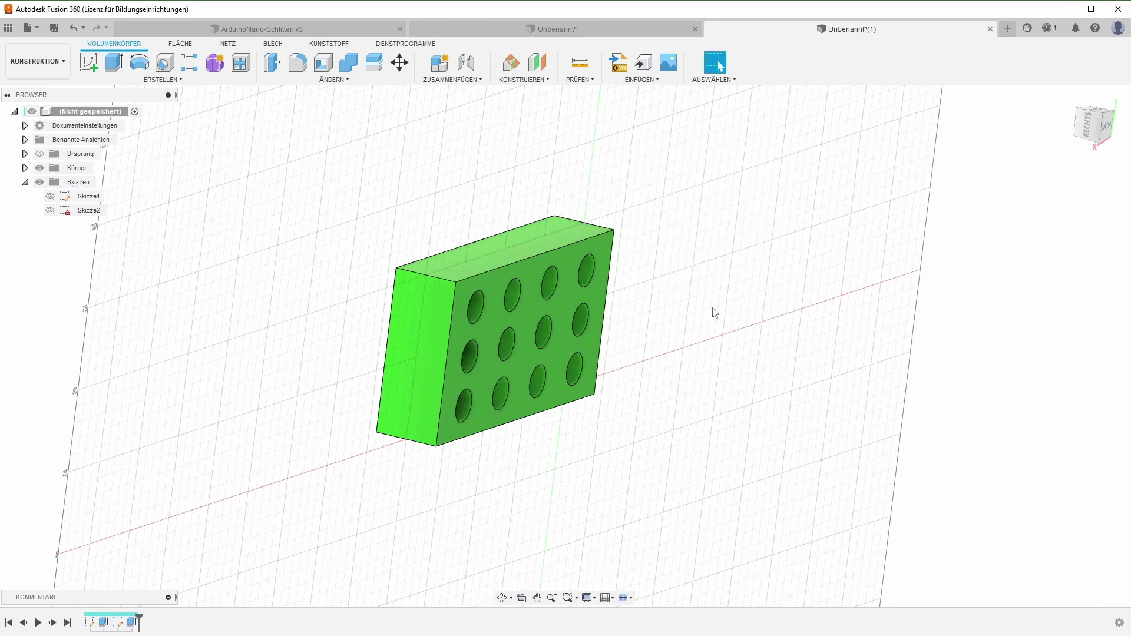
mouse_move(714, 313)
shift+middle_down()
mouse_move(497, 285)
mouse_move(399, 283)
mouse_move(383, 296)
mouse_move(416, 331)
mouse_move(499, 359)
shift+middle_up()
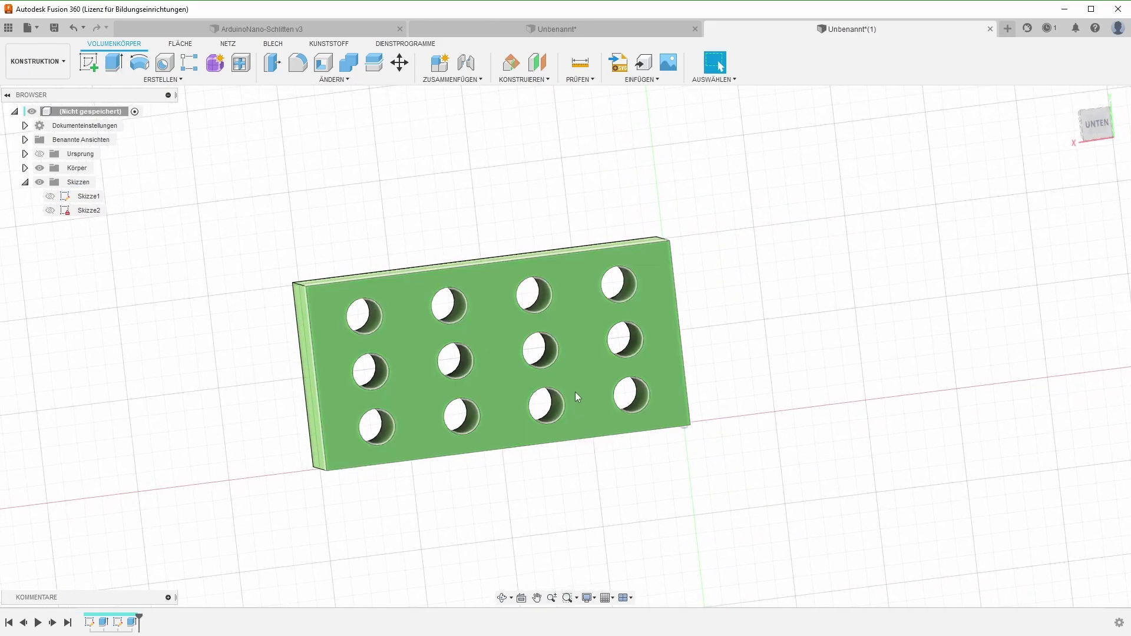
mouse_move(577, 390)
shift+middle_down()
mouse_move(626, 373)
mouse_move(505, 344)
mouse_move(434, 354)
mouse_move(394, 312)
mouse_move(394, 403)
shift+middle_up()
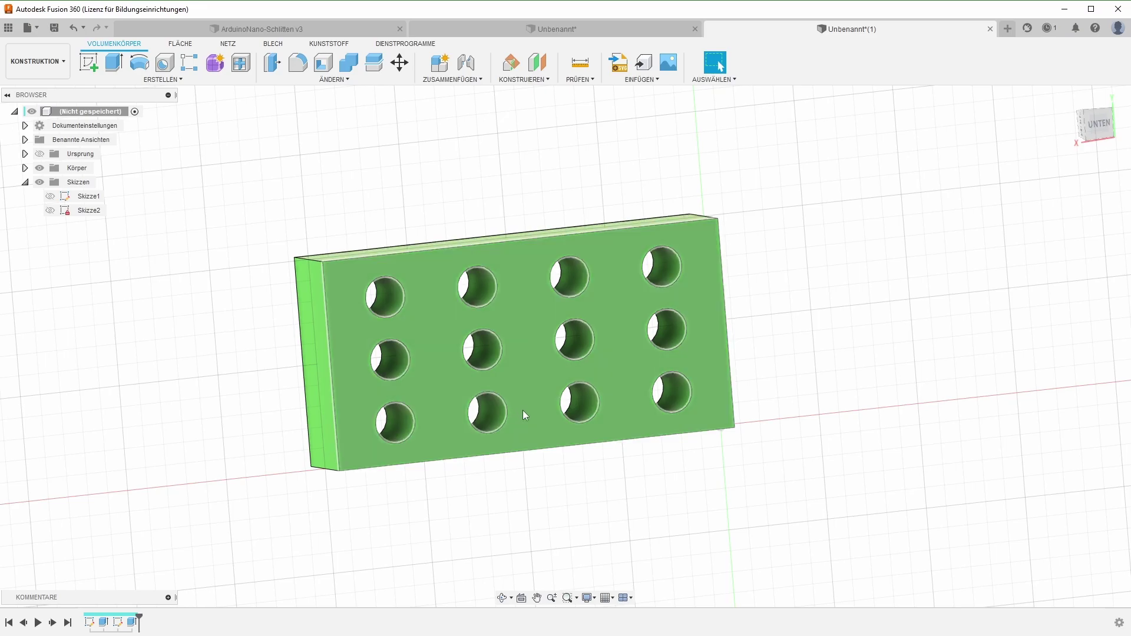
mouse_move(1096, 125)
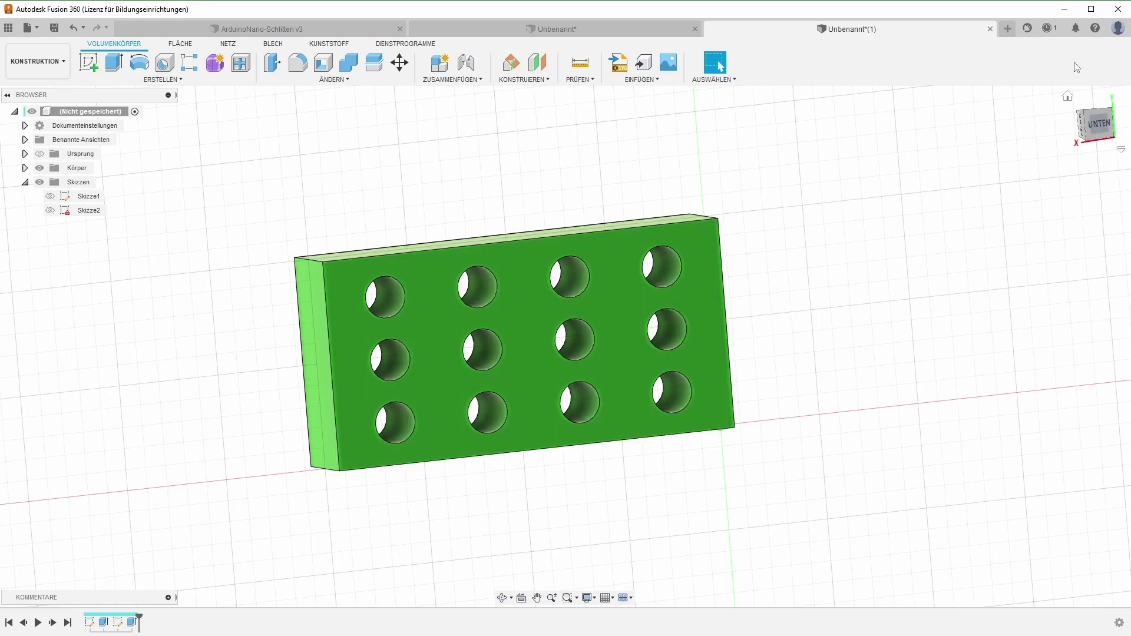
Uncheck 'Geometrie auf der aktiven Skizzierebene automatisch projizieren' under Preferences > Konstruktion
click(1118, 30)
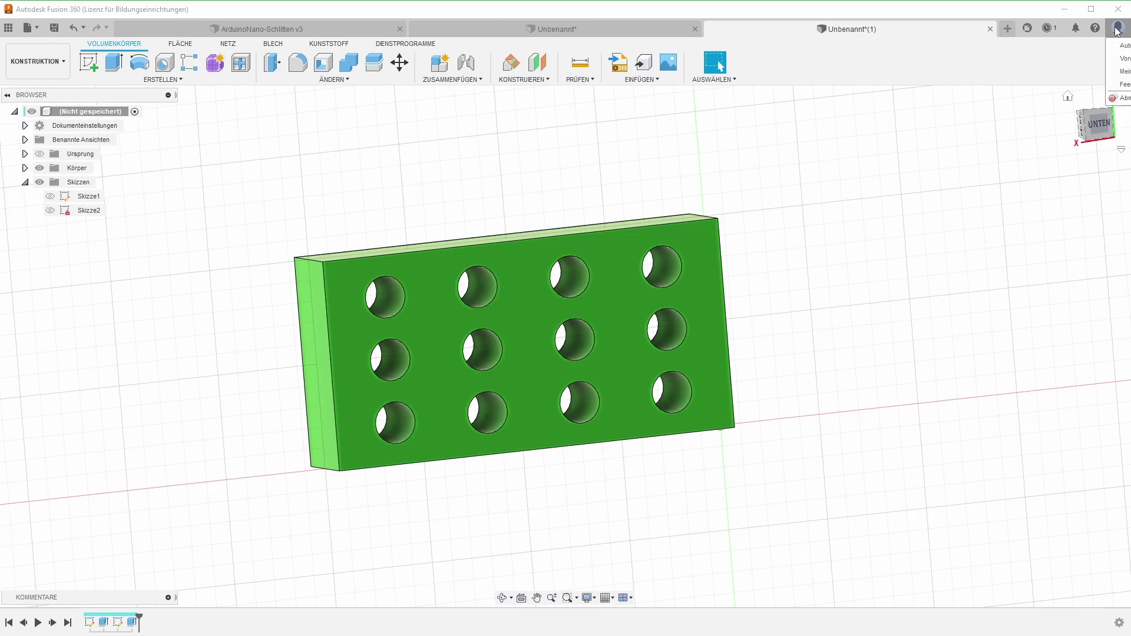
click(1125, 59)
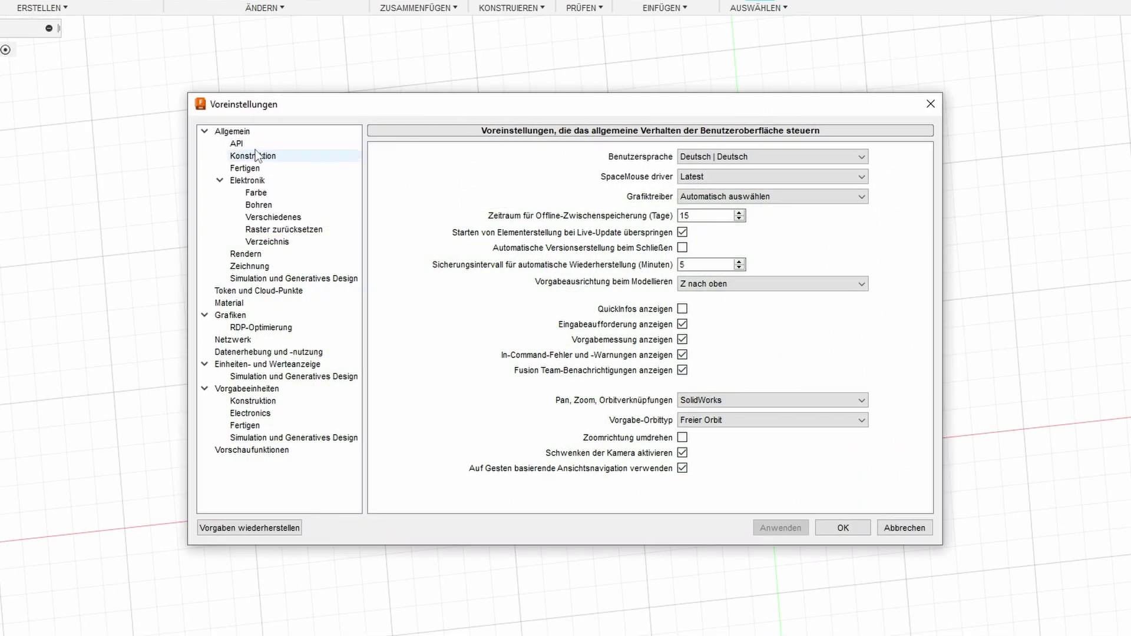
click(238, 157)
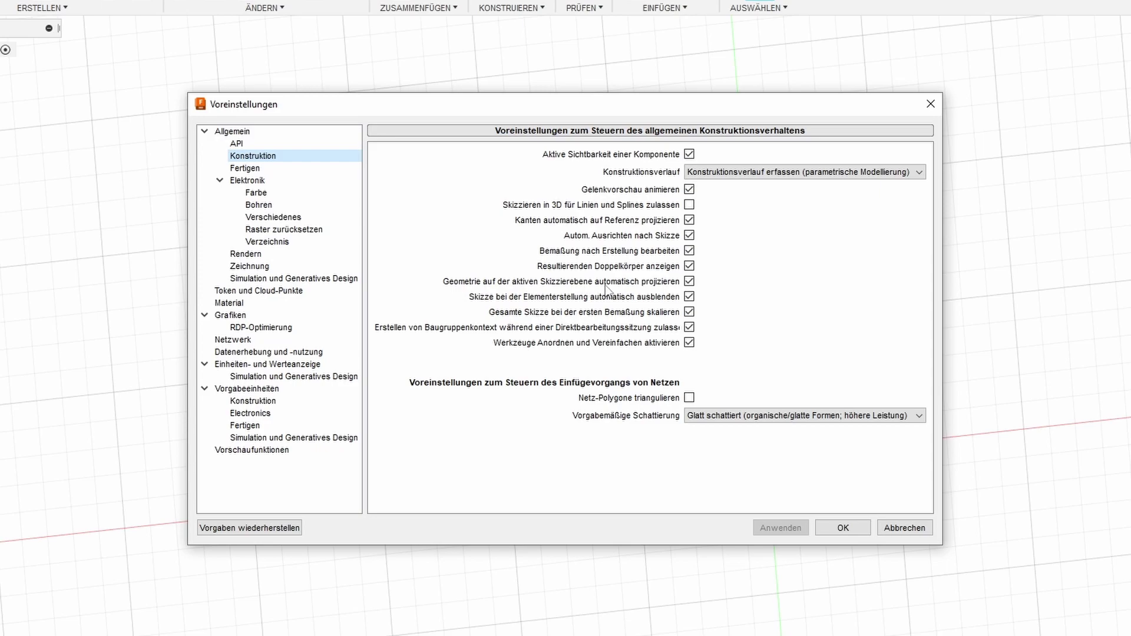
click(690, 282)
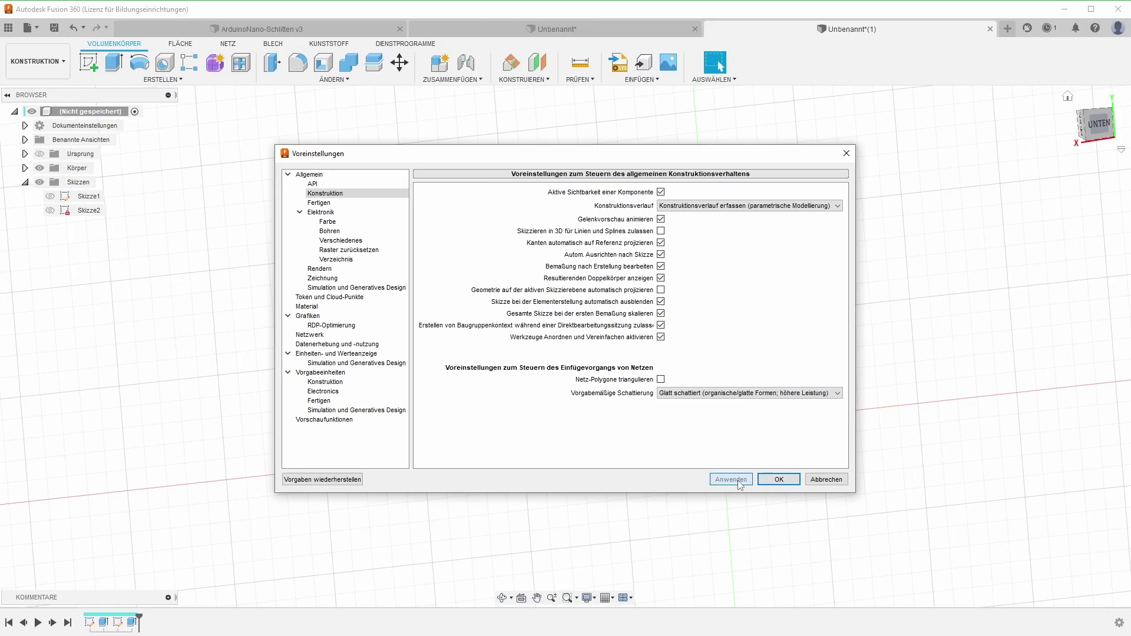
click(781, 478)
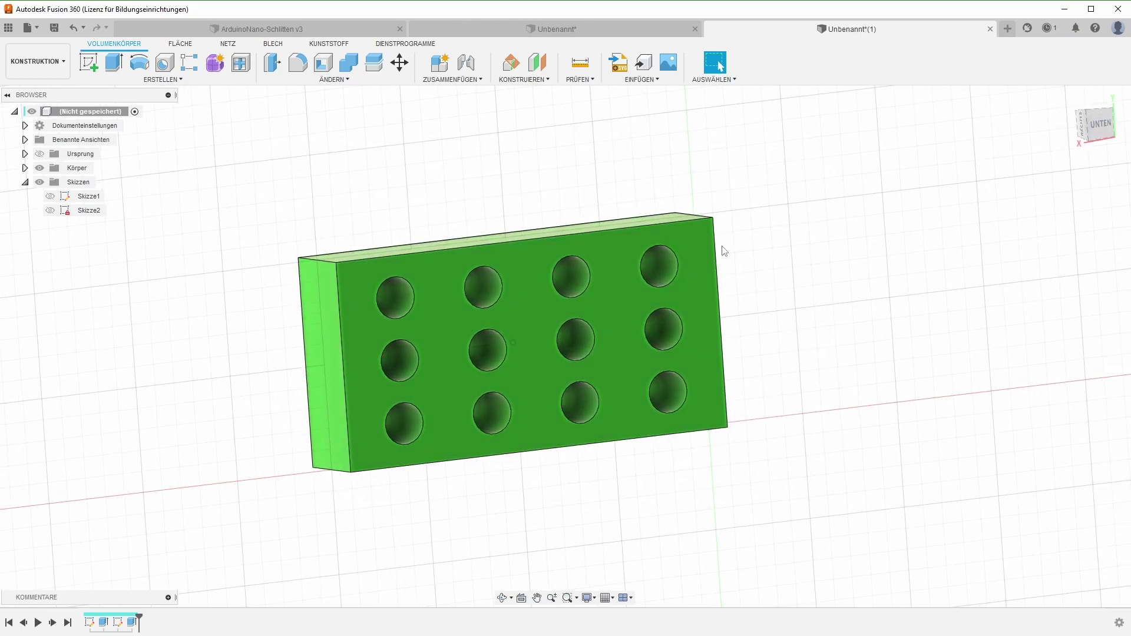
Delete the second extrusion, reopen the second sketch with the body hidden, and finish it
click(134, 626)
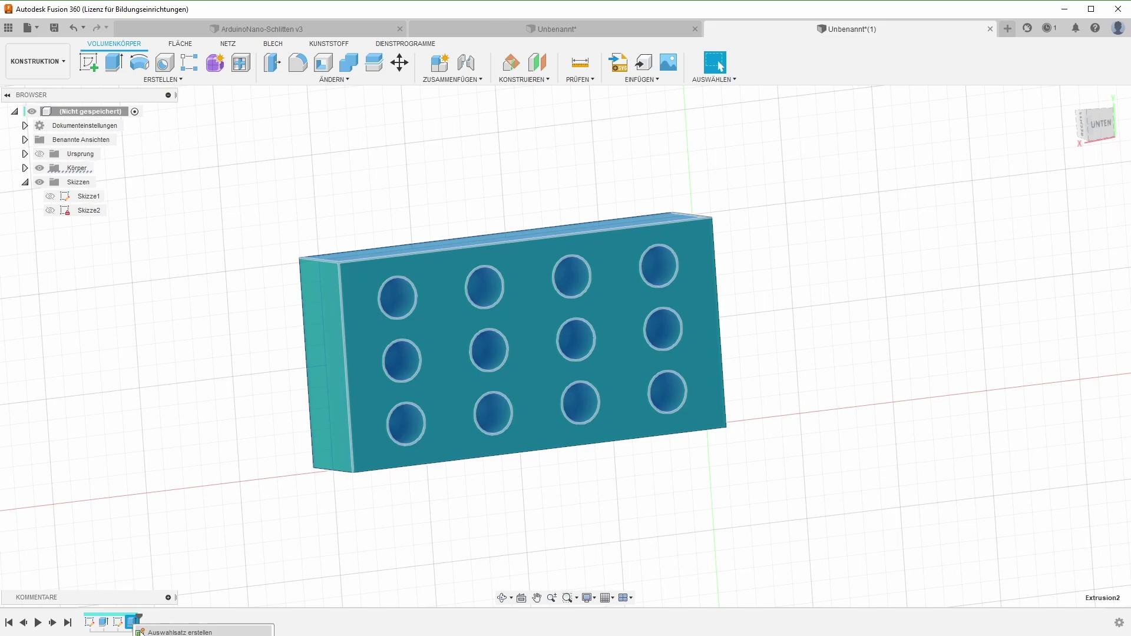
key(Delete)
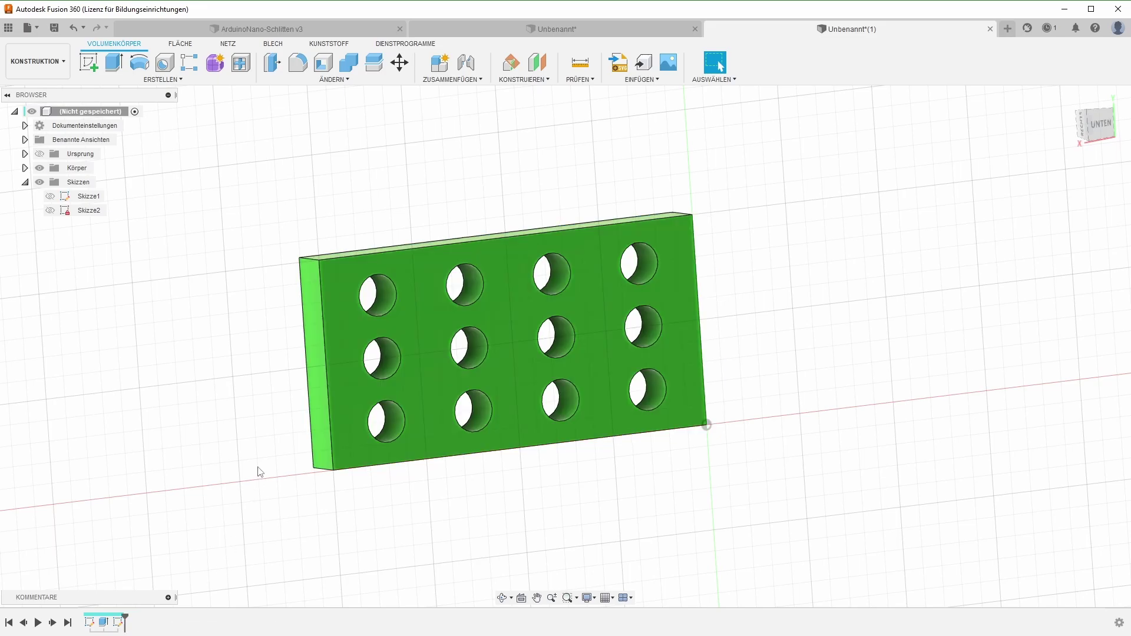
click(119, 623)
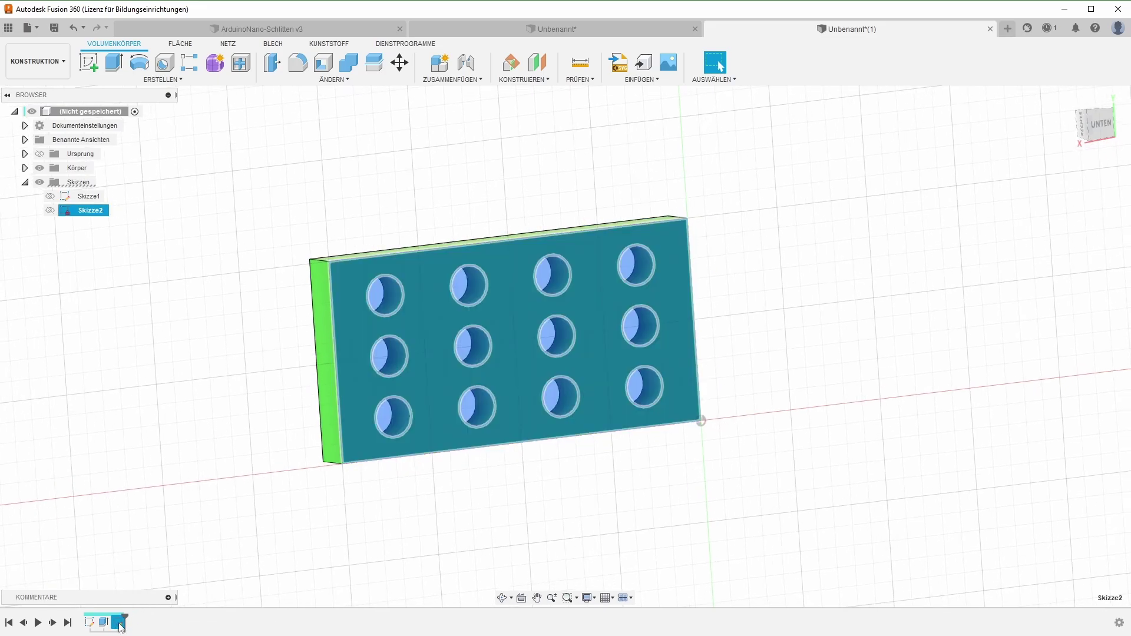
right_click(120, 625)
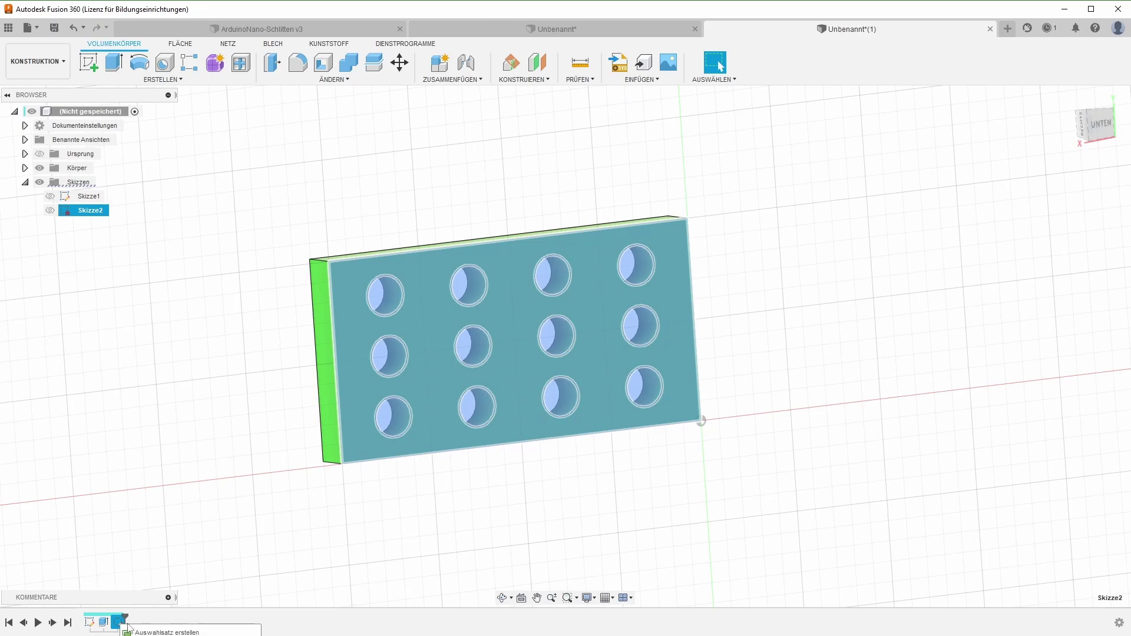
double_click(118, 622)
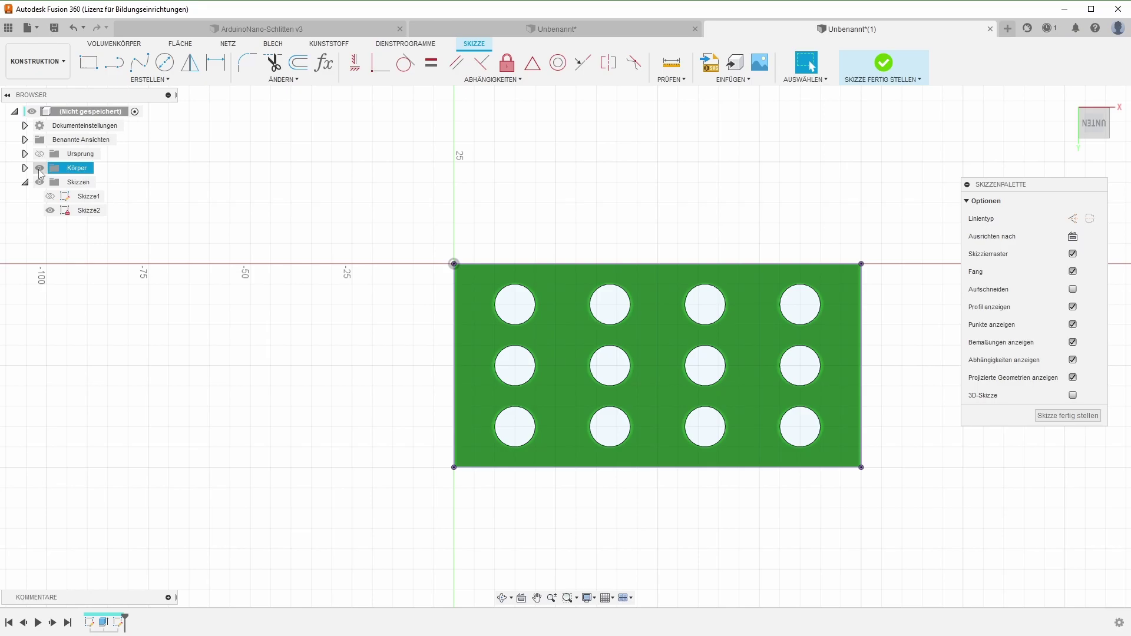
click(39, 169)
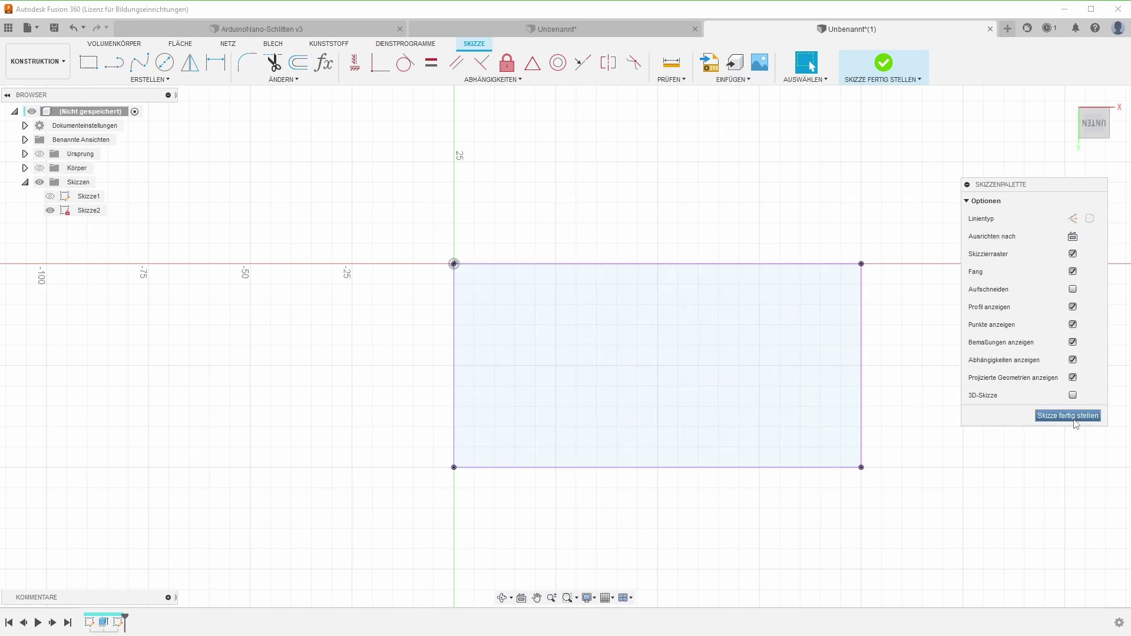
click(1073, 418)
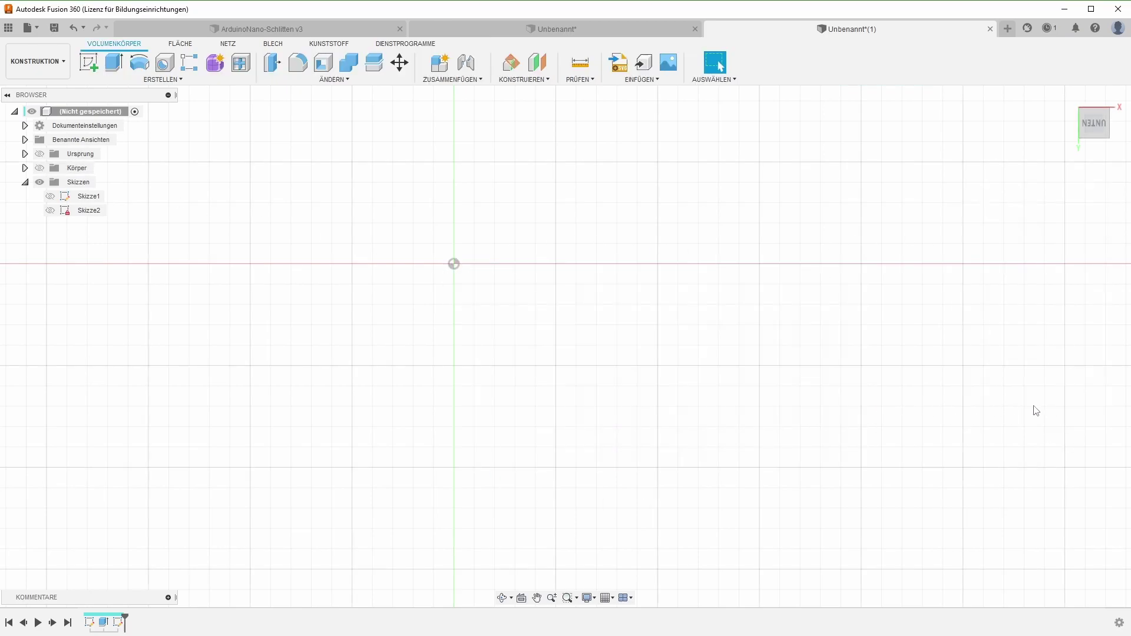
Re-extrude the Skizze2 rectangle 10 mm joined to the plate, then roll history back to Skizze2
click(50, 210)
mouse_move(180, 279)
shift+middle_down()
mouse_move(227, 293)
mouse_move(136, 520)
shift+middle_up()
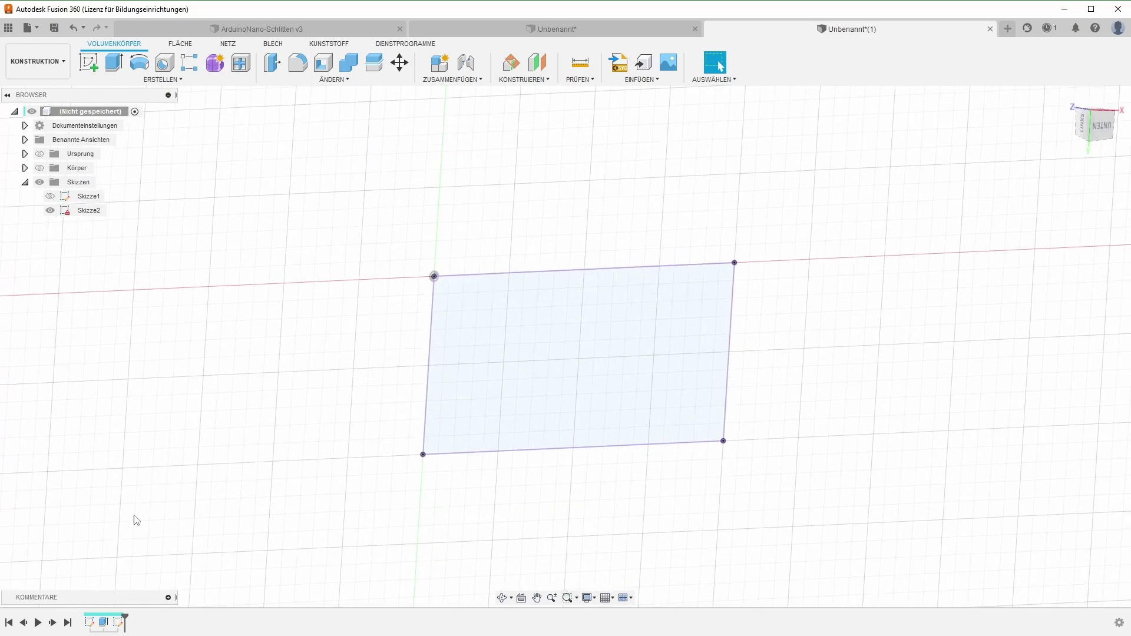
click(39, 168)
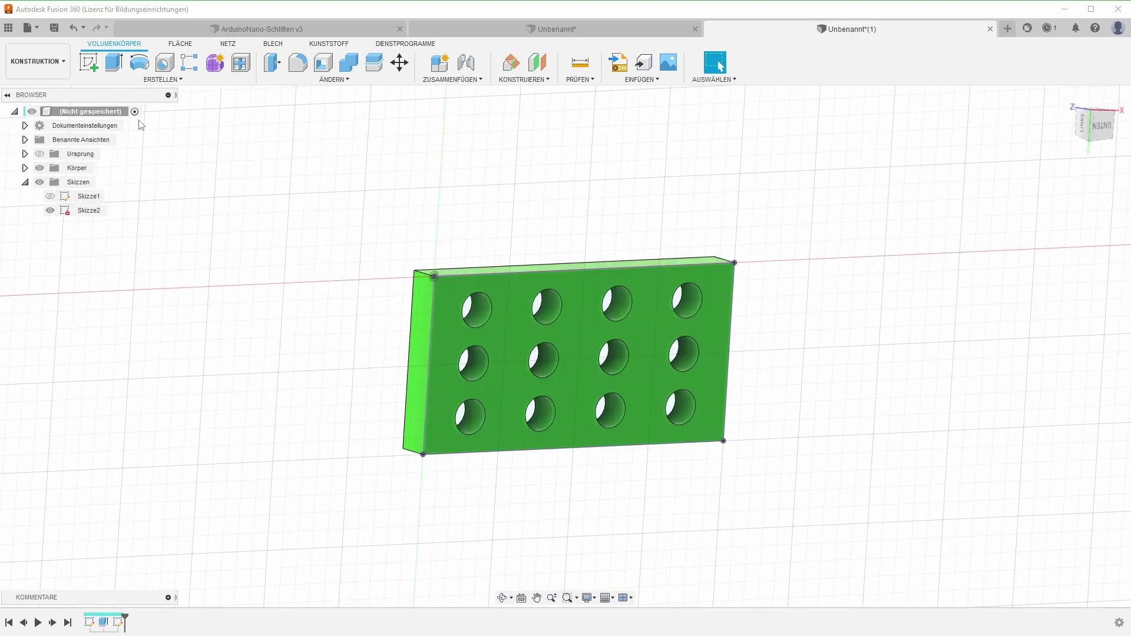
click(114, 62)
click(596, 371)
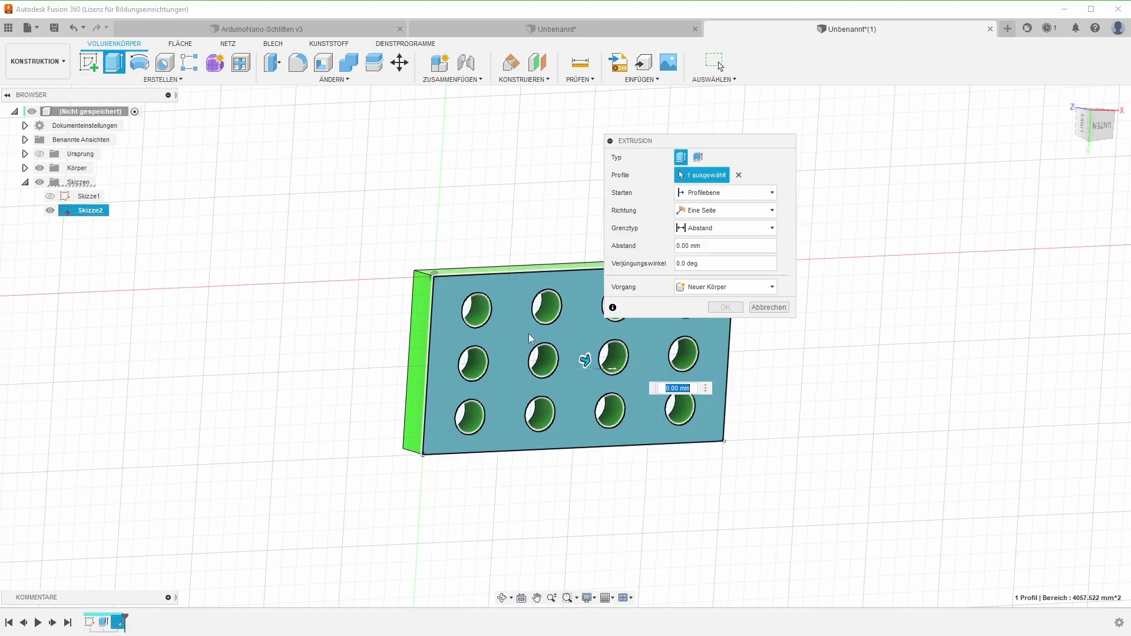
text(10)
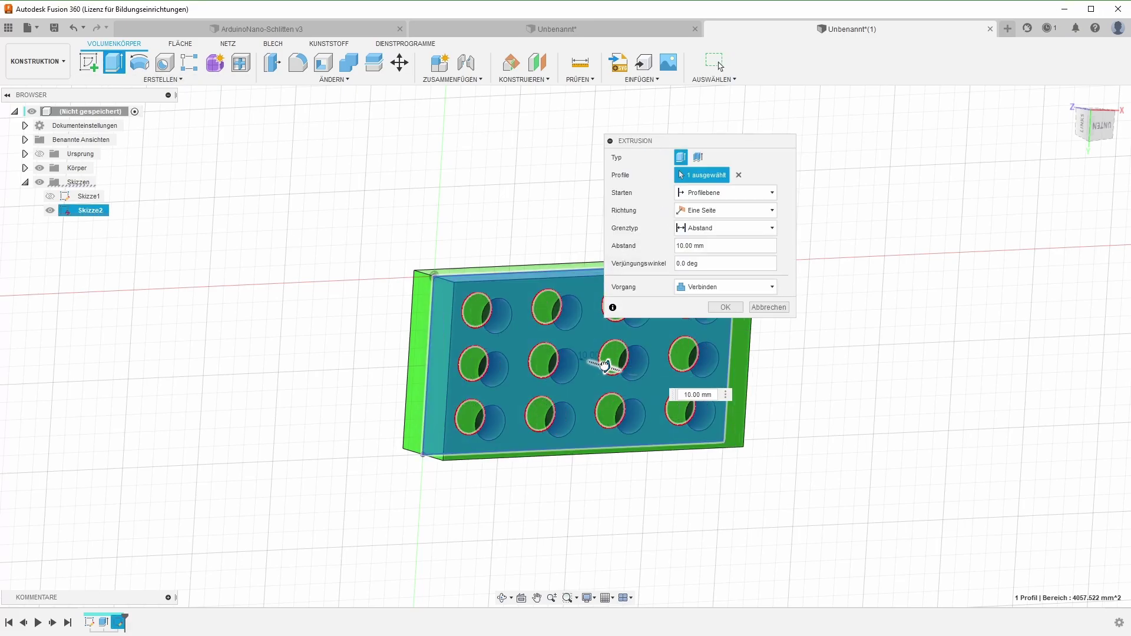
mouse_move(456, 339)
shift+middle_down()
mouse_move(530, 384)
mouse_move(543, 323)
mouse_move(437, 310)
mouse_move(587, 288)
shift+middle_up()
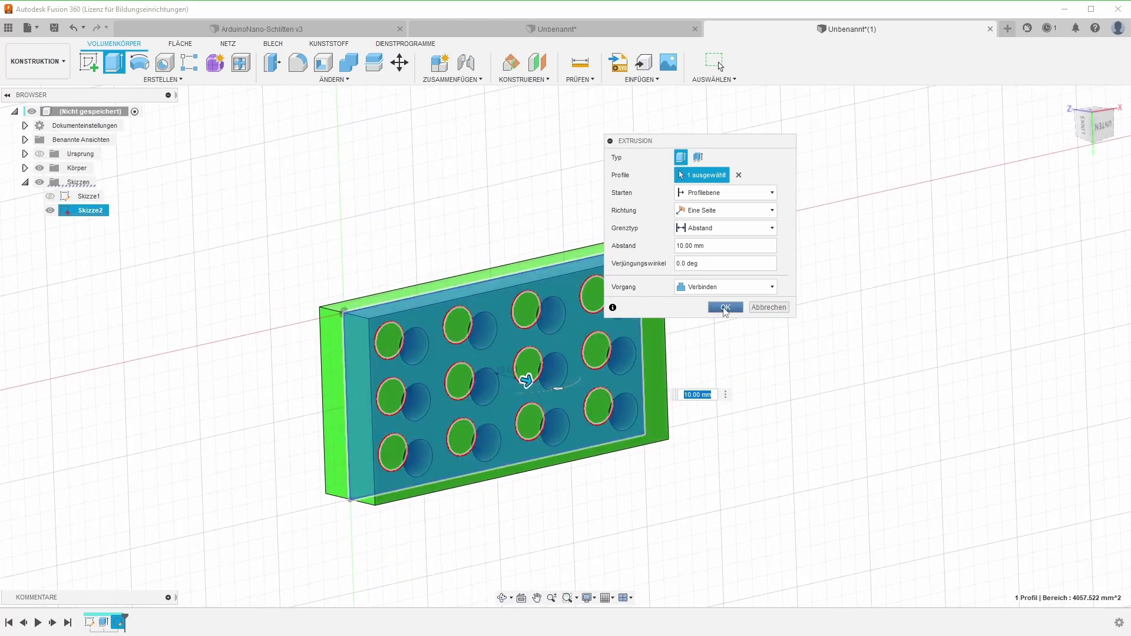
click(725, 308)
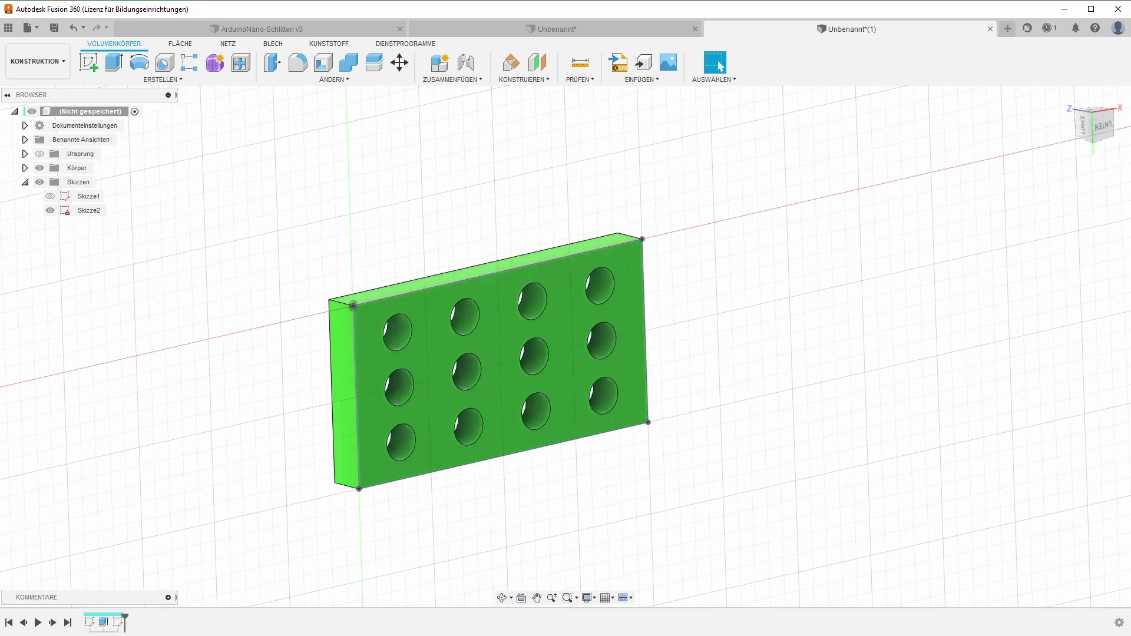
drag(138, 618, 125, 618)
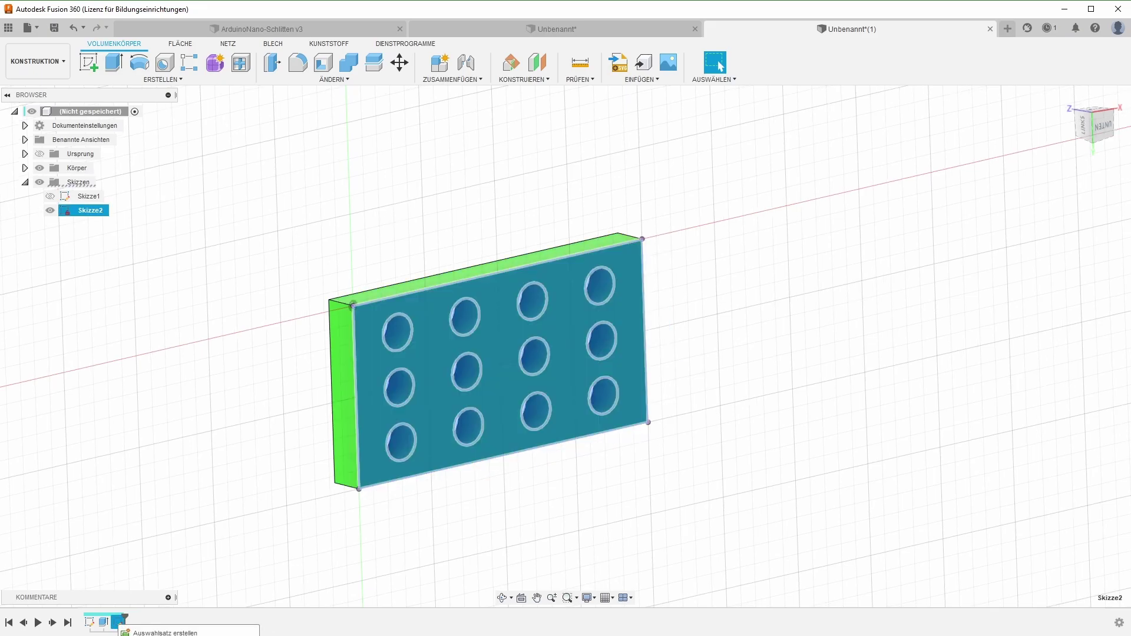
Delete Skizze2 and create a new sketch on the plate's face
key(Delete)
click(89, 62)
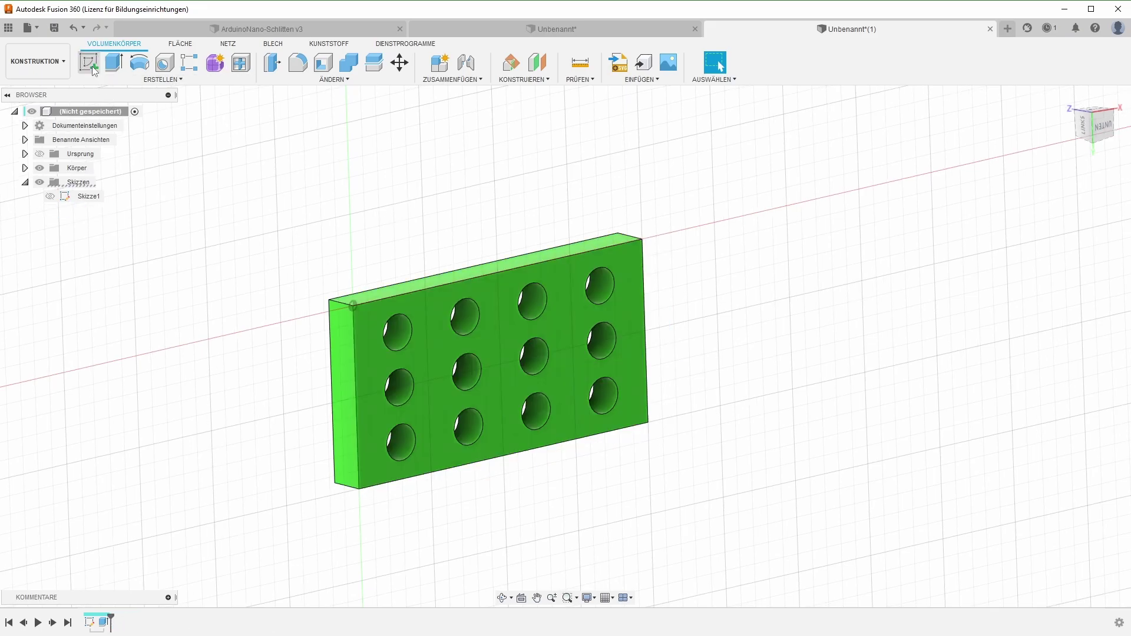
click(431, 304)
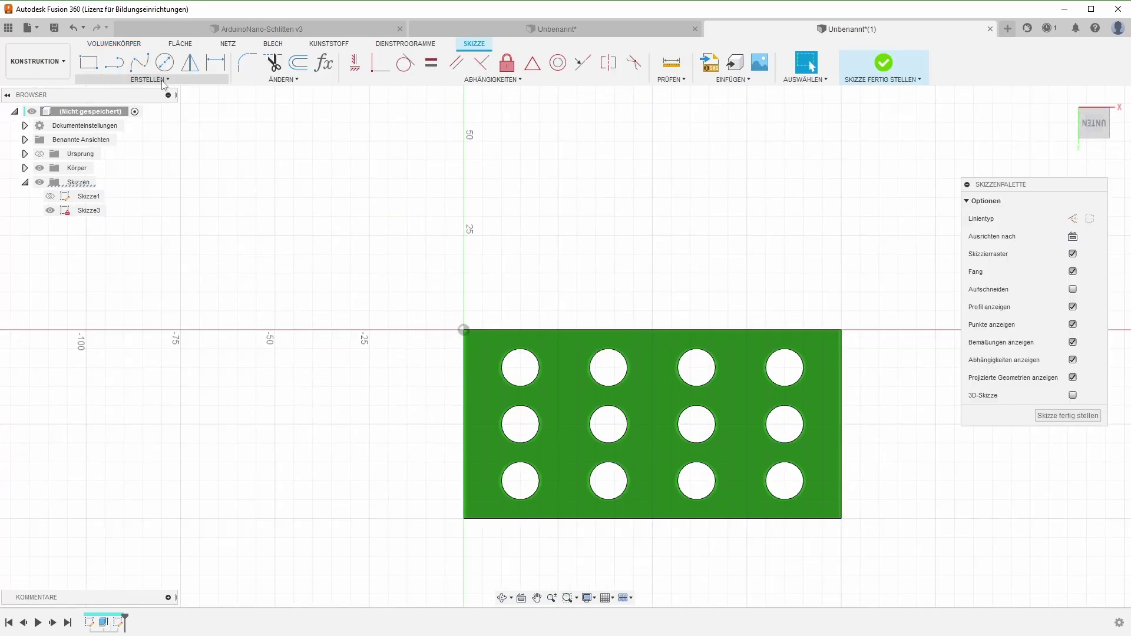
Project the plate's four outer edges into the sketch and finish it
key(p)
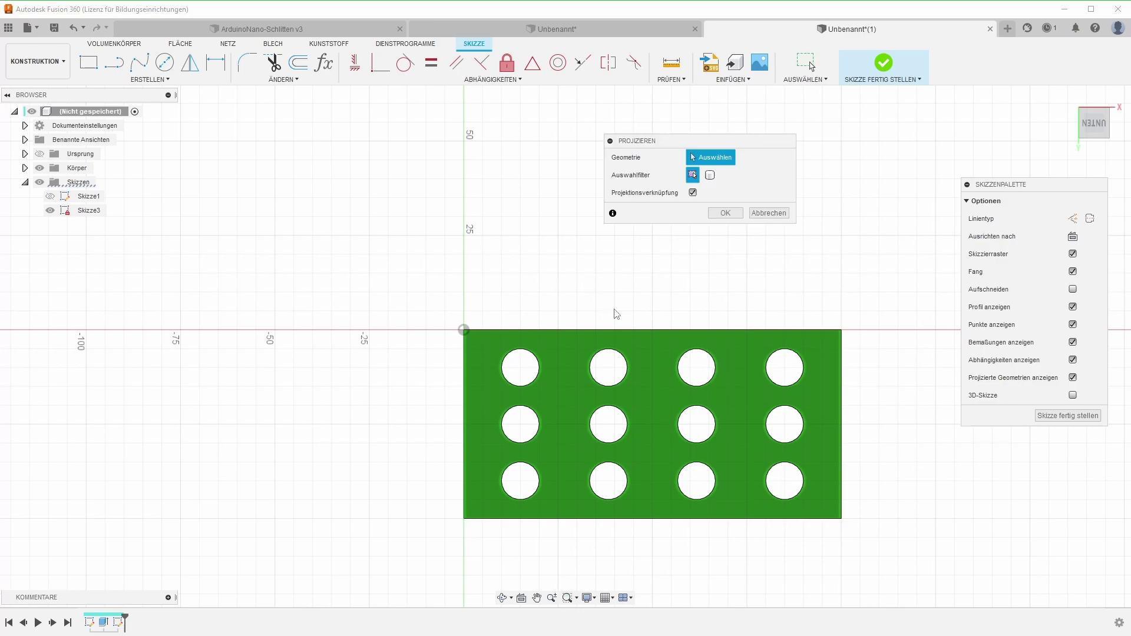
click(569, 330)
click(841, 377)
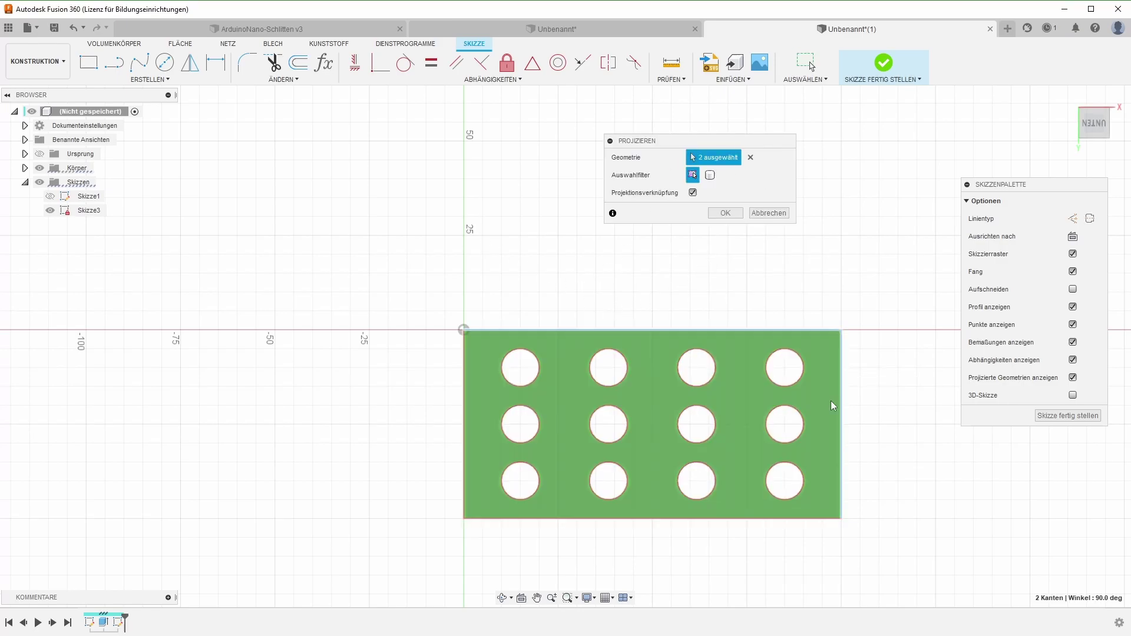
click(800, 518)
click(465, 496)
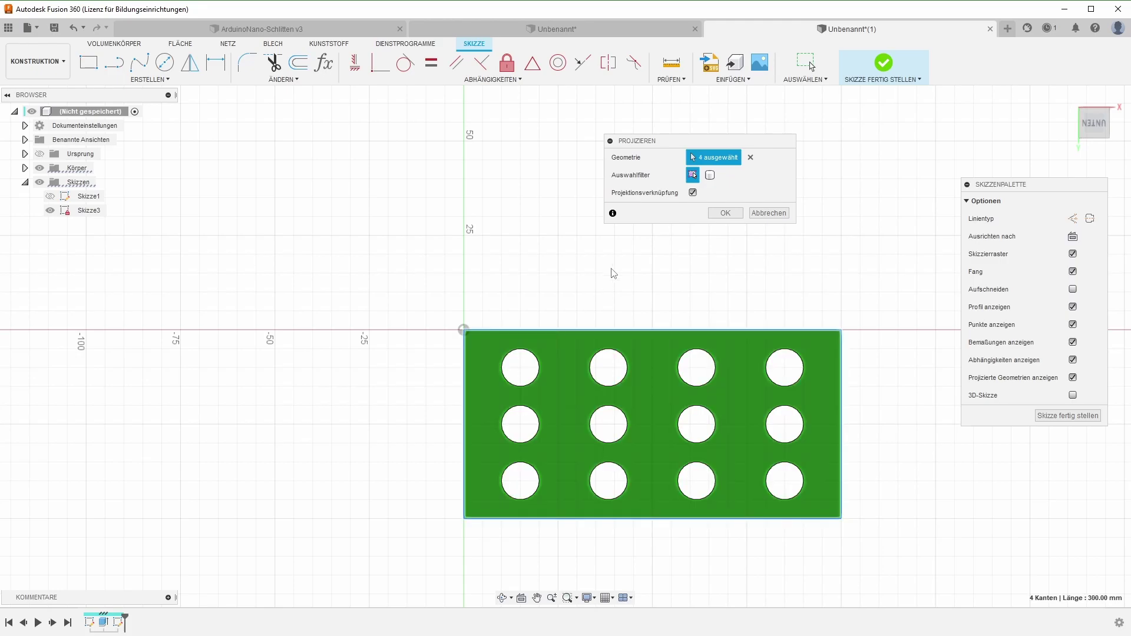
click(724, 214)
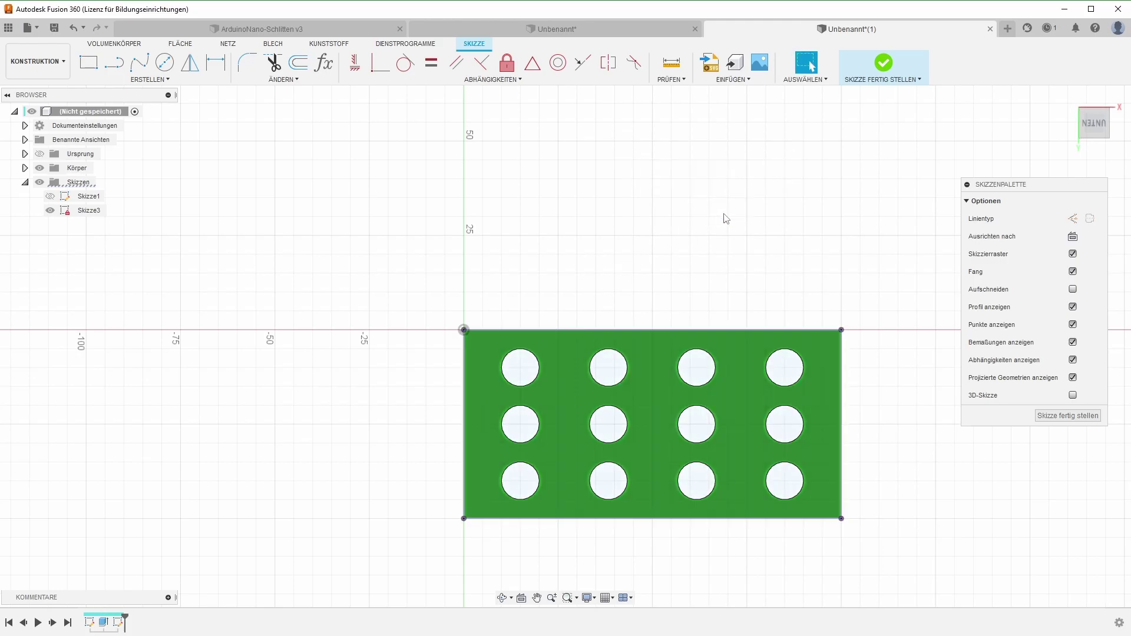
click(1068, 415)
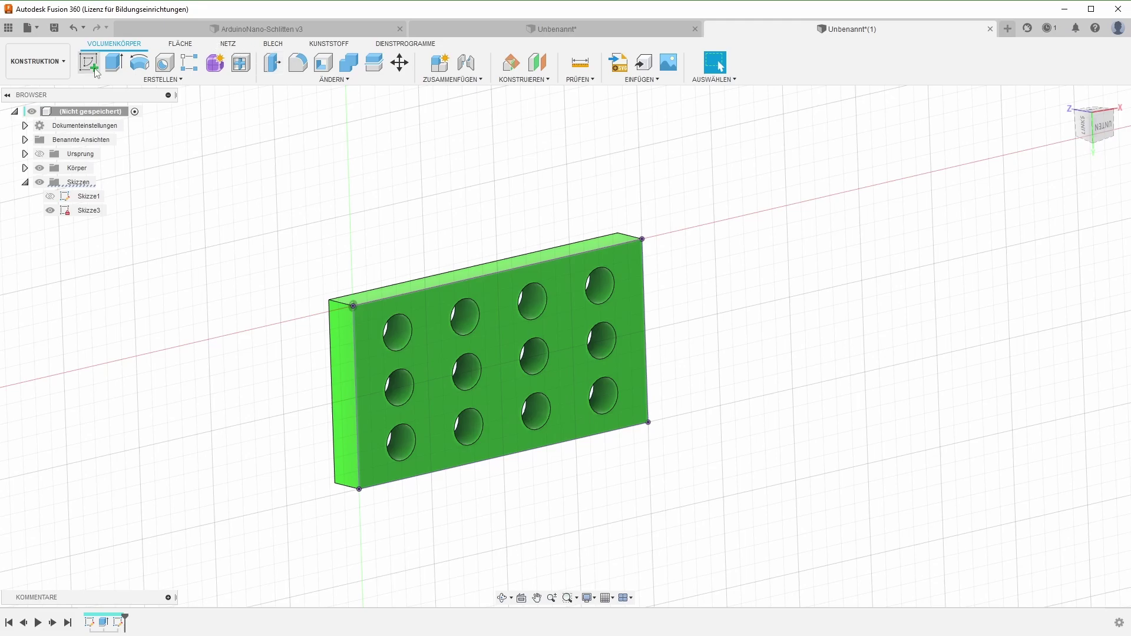
Extrude the full rectangle profile 5 mm with Verbinden over the holes, then orbit to inspect
click(113, 62)
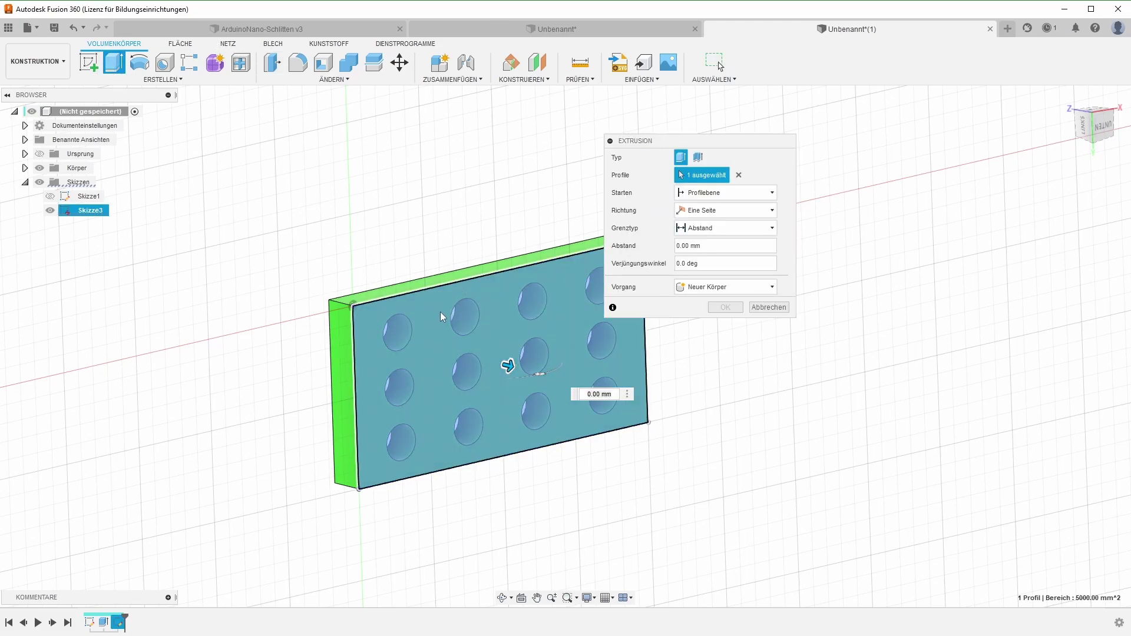
click(438, 321)
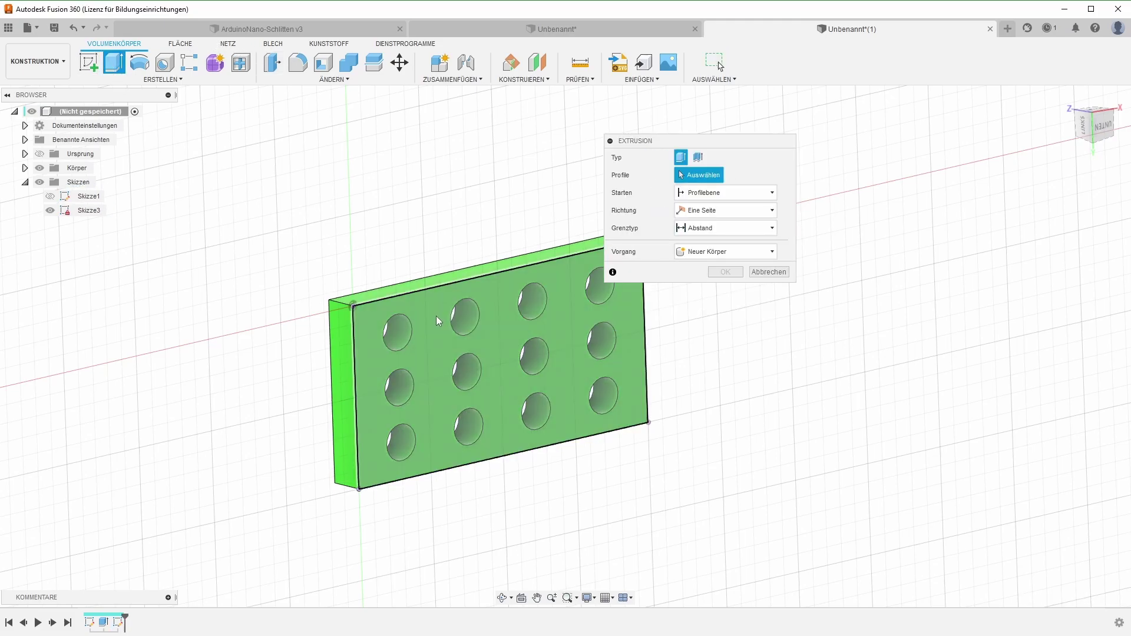
click(493, 361)
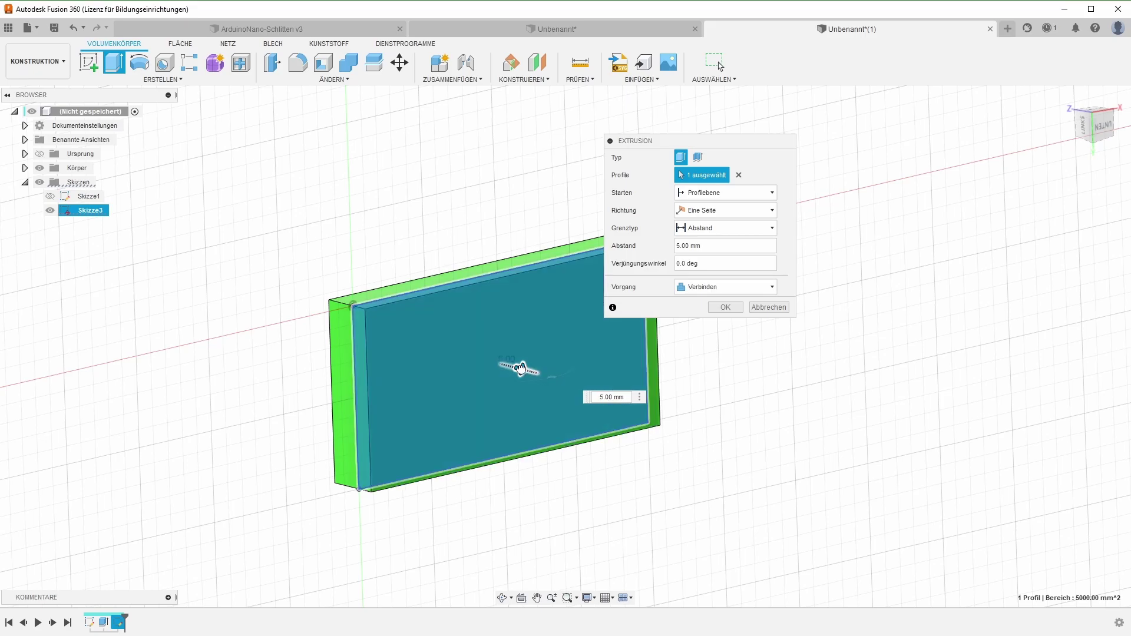
shift+middle_drag(425, 363, 518, 373)
click(725, 307)
mouse_move(727, 310)
shift+middle_down()
mouse_move(406, 339)
mouse_move(455, 271)
mouse_move(411, 376)
shift+middle_up()
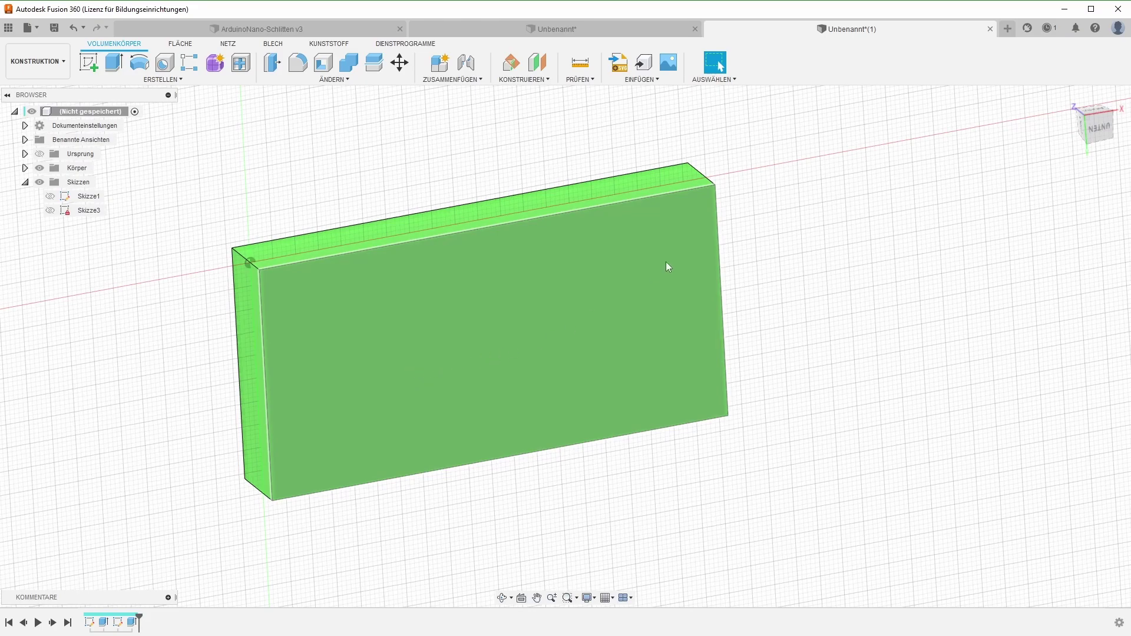
mouse_move(568, 369)
shift+middle_down()
mouse_move(560, 313)
mouse_move(560, 361)
mouse_move(389, 292)
shift+middle_up()
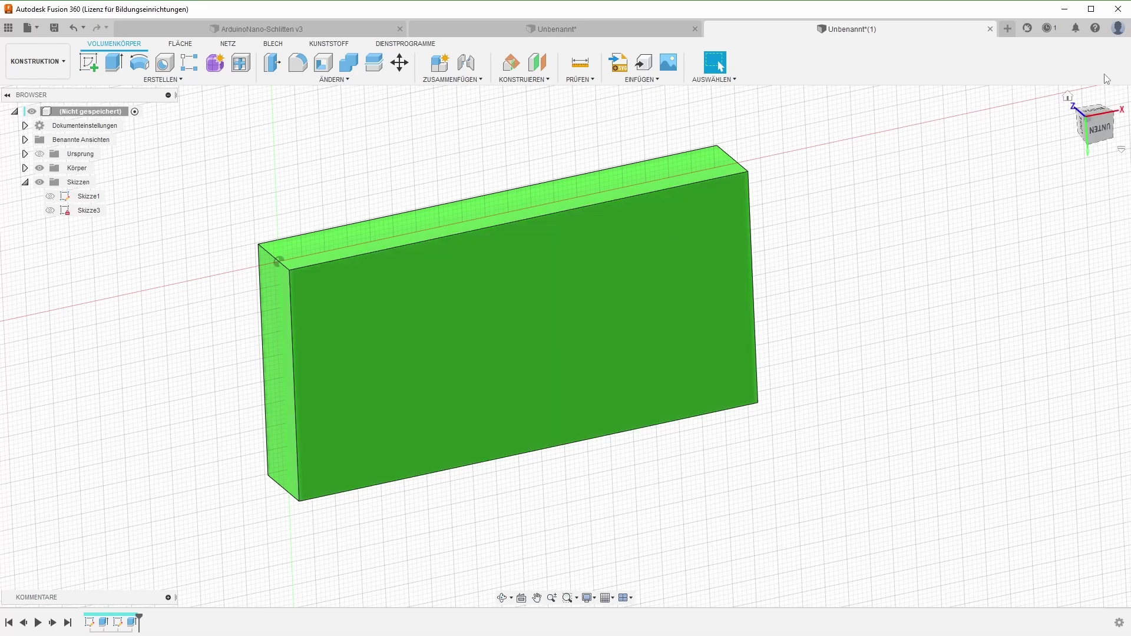
Enable 'Geometrie auf der aktiven Skizzenebene automatisch projizieren' under Voreinstellungen > Allgemein > Konstruktion
click(1118, 28)
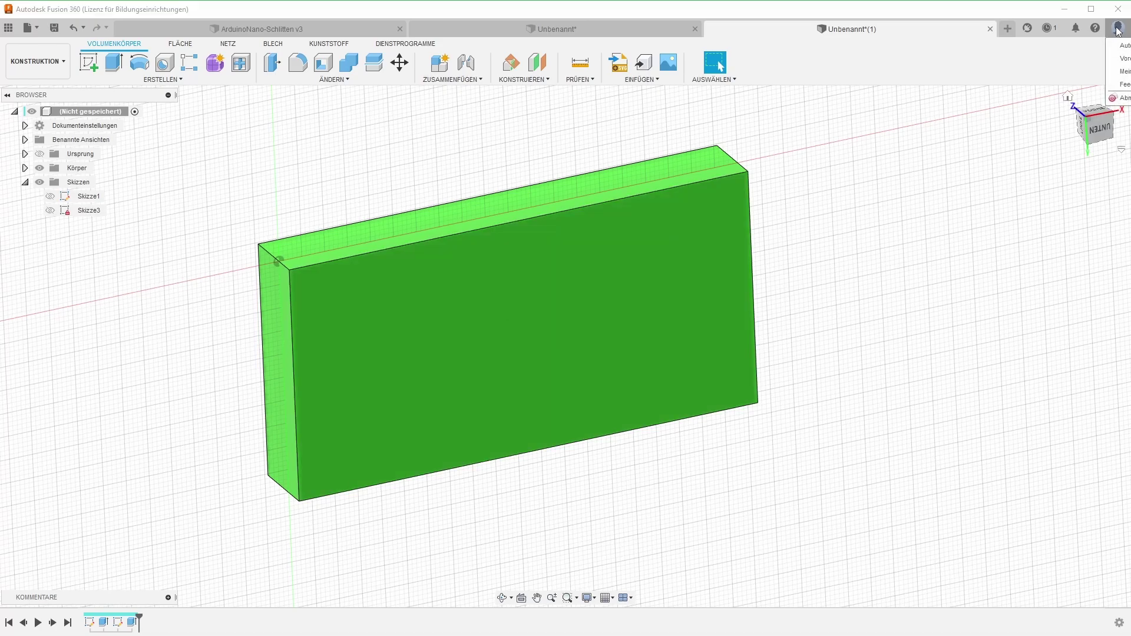
click(1118, 56)
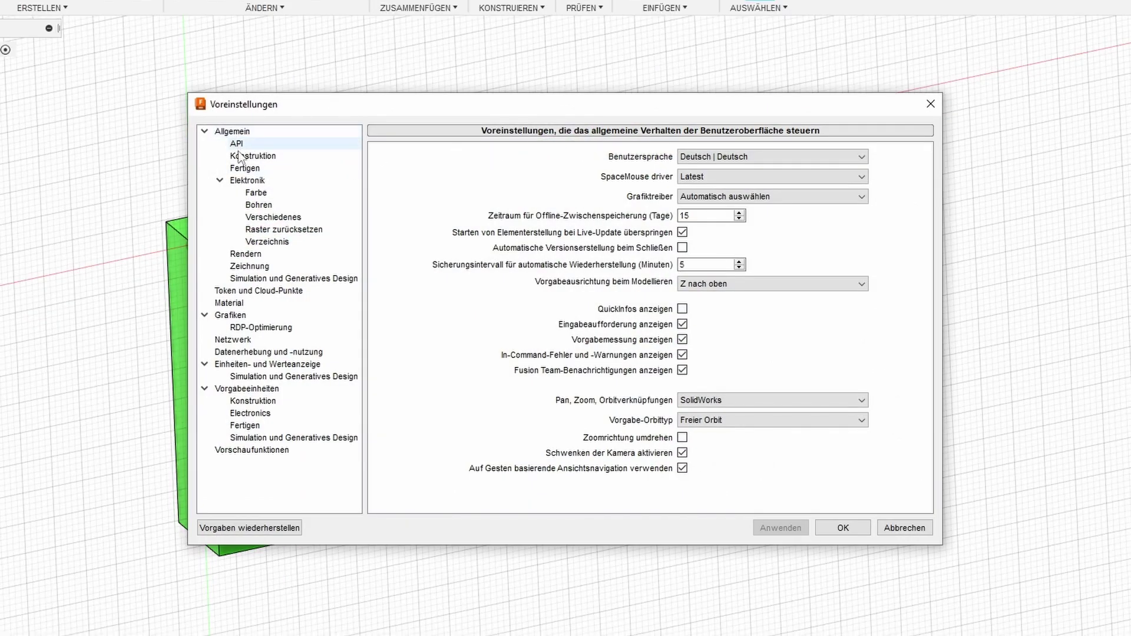
click(242, 156)
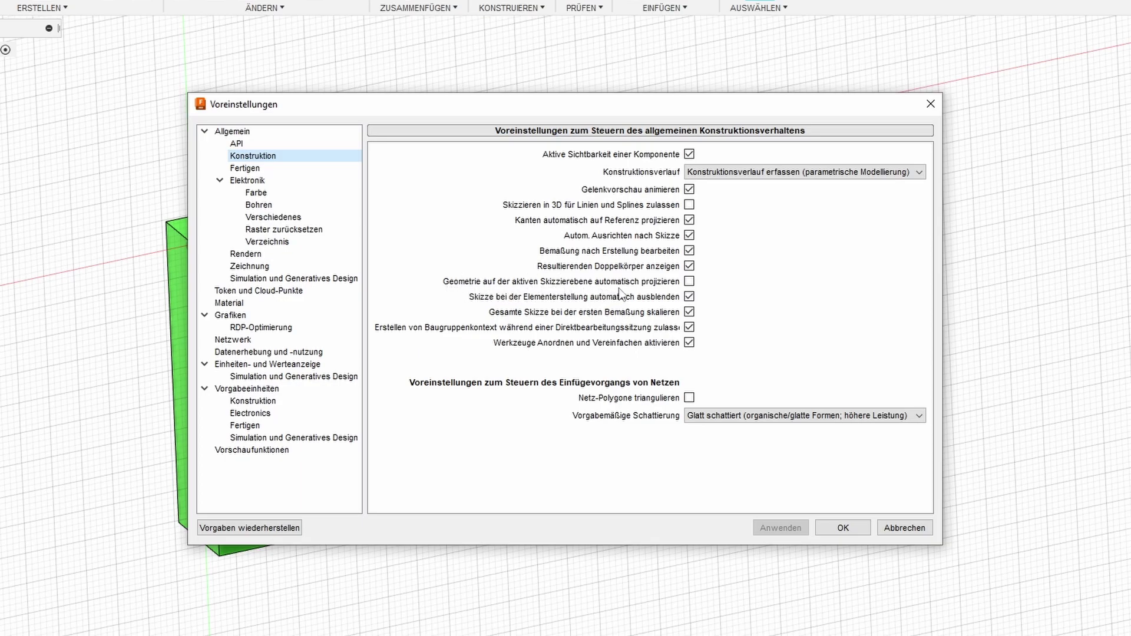
click(689, 281)
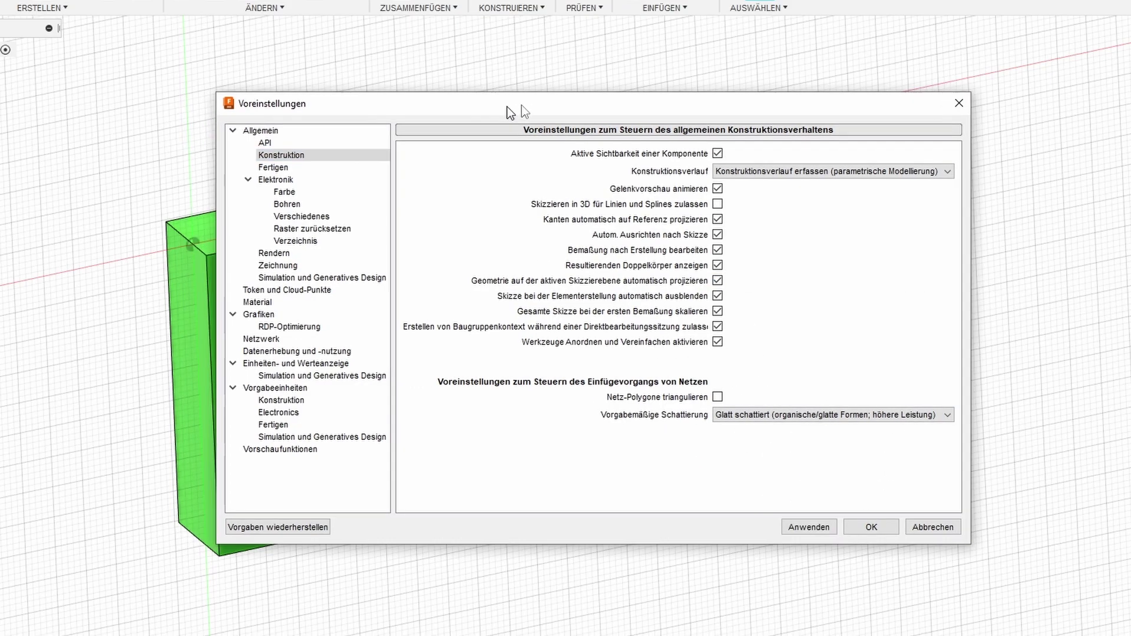
drag(521, 105, 738, 63)
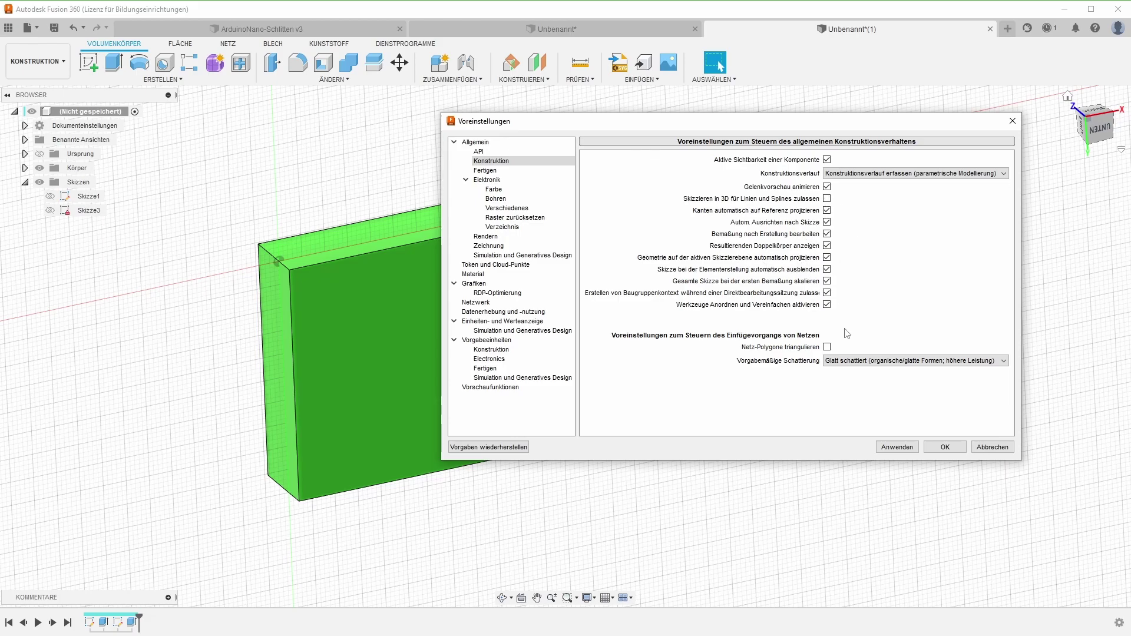
click(945, 446)
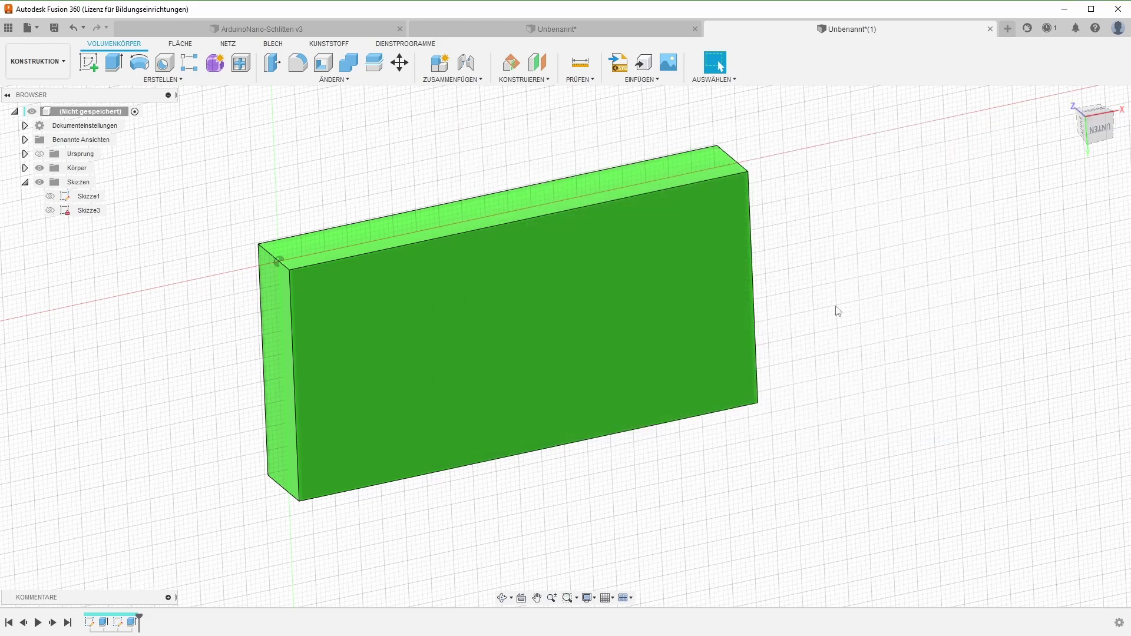